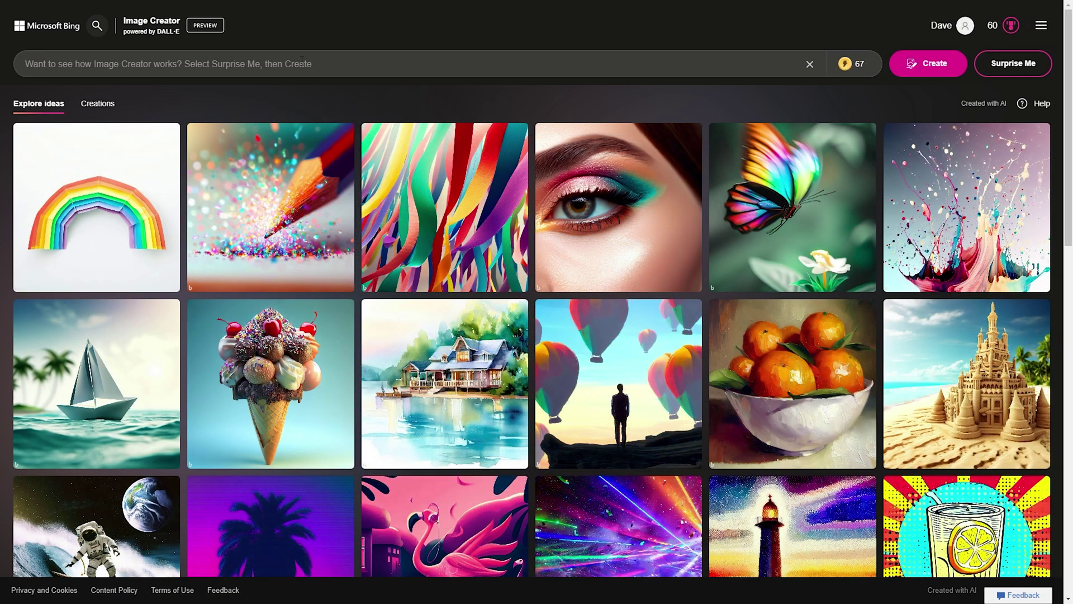
- Begin a Bing Image Creator prompt reading 'one color tshirt design for the...'
{"action": "left_click", "coordinate": [301, 60]}
{"action": "type", "text": "one color tshirt des"}
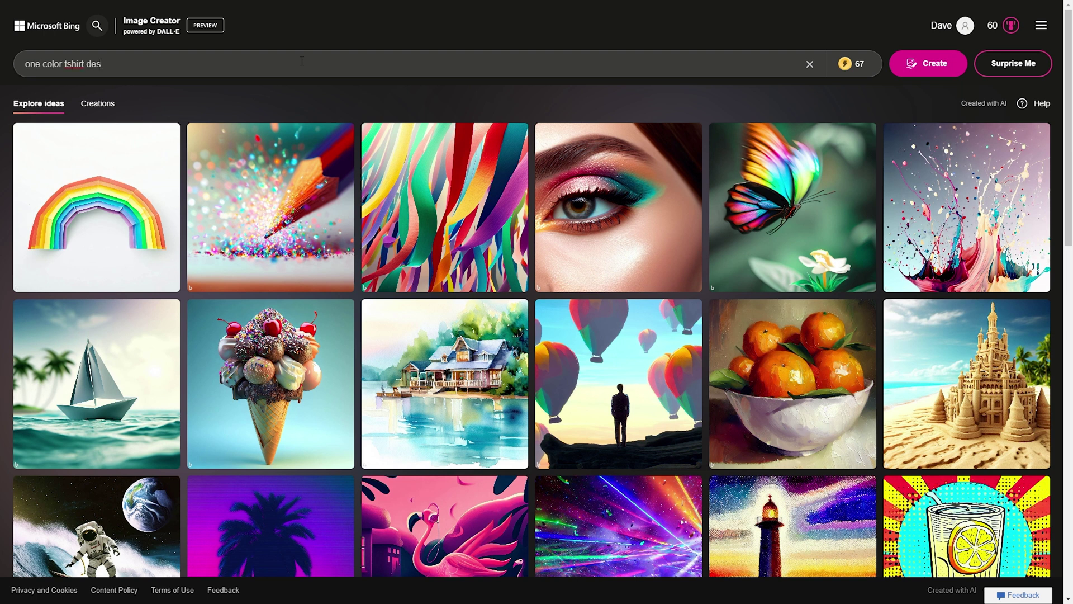
{"action": "type", "text": "he"}
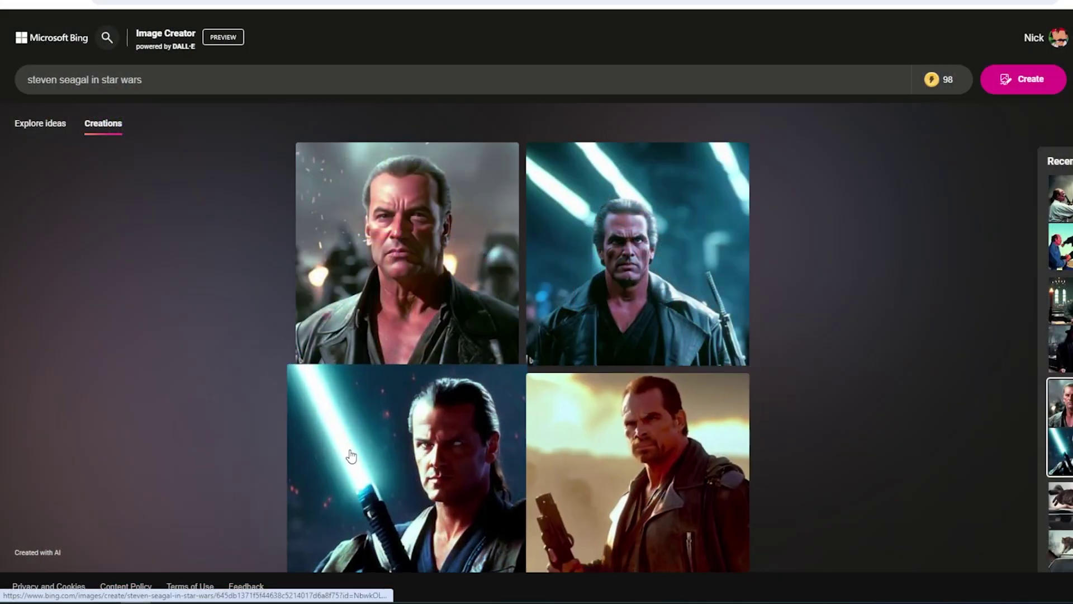
- Load the earlier 'water color, astronaut helmet' creation with its four images
{"action": "left_click", "coordinate": [350, 454]}
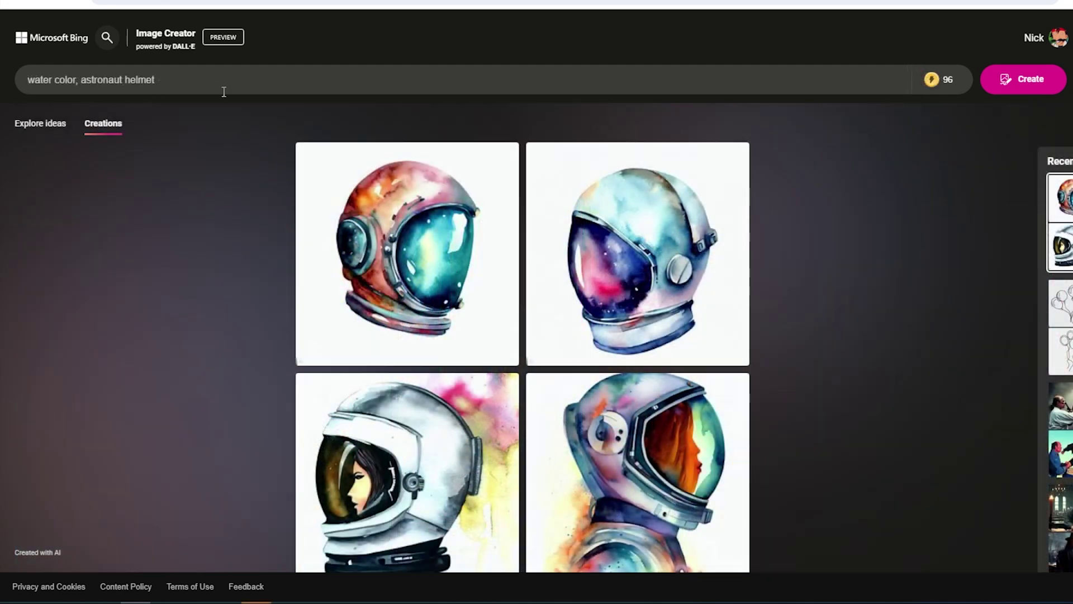
- View the four black-and-white vintage Mustang designs for the August Legends show
{"action": "scroll", "coordinate": [895, 293], "scroll_direction": "down", "scroll_amount": 1}
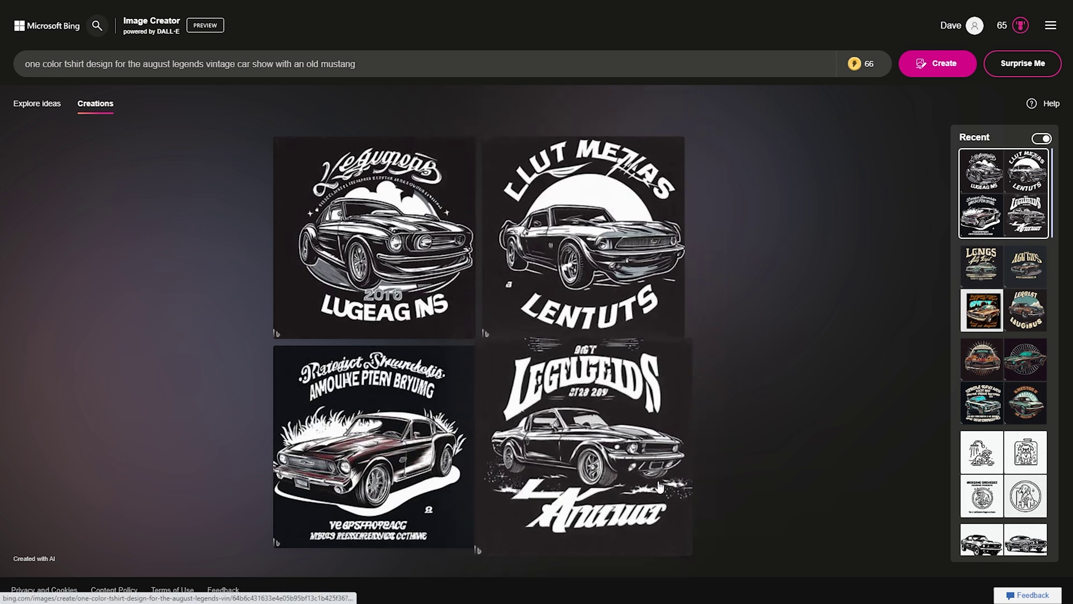
- Prefix the Mustang prompt with 'simple' and regenerate the designs
{"action": "left_click", "coordinate": [25, 63]}
{"action": "type", "text": "simple"}
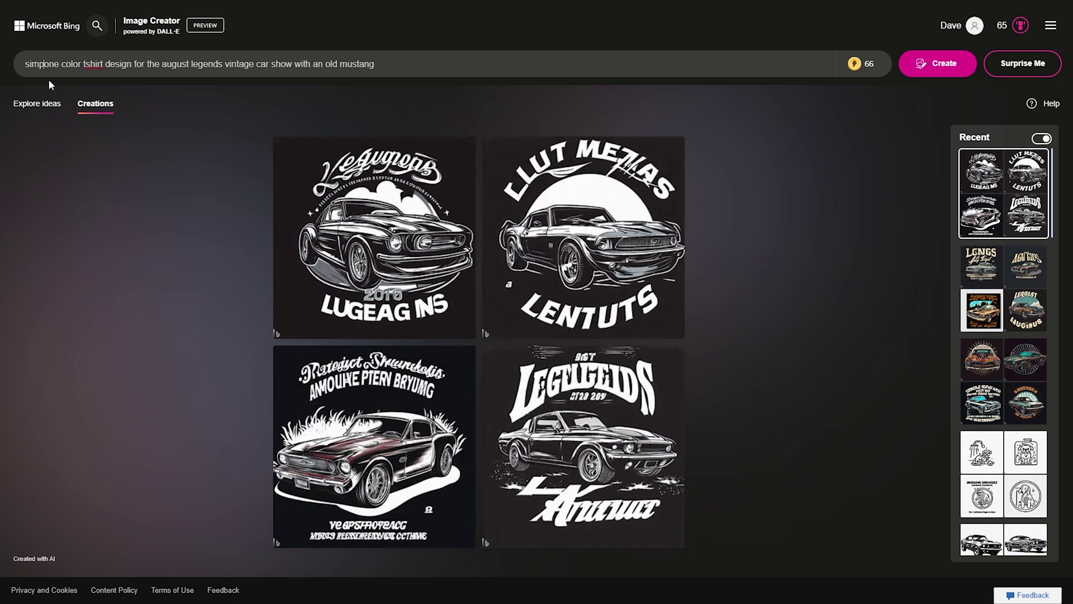
{"action": "key", "text": "Return"}
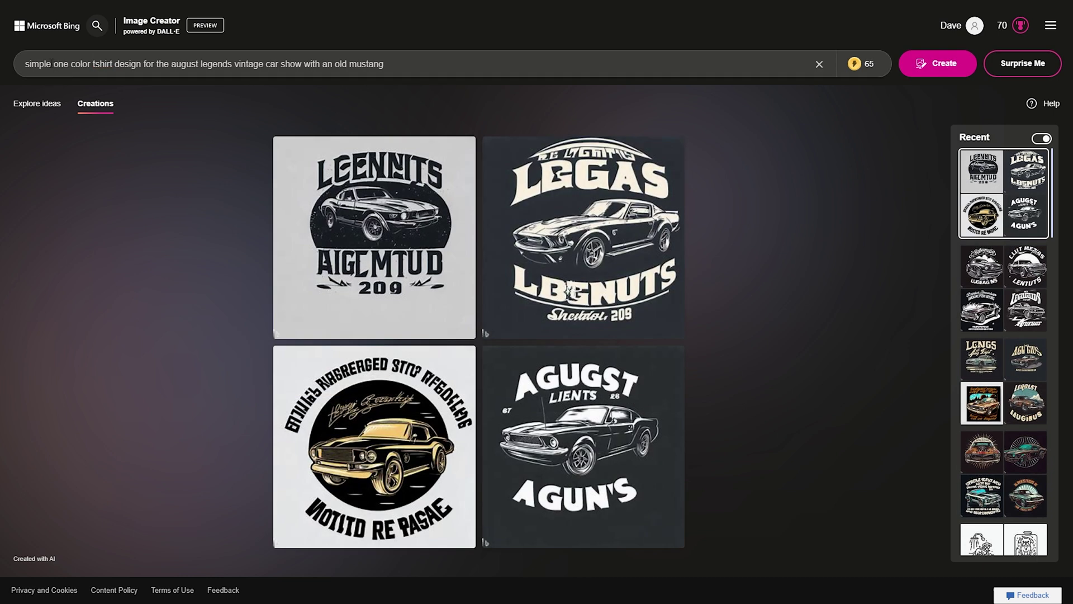
- Reword the prompt with 'vintage' and checkered details, regenerating into pen-drawn Ford Mustangs
{"action": "type", "text": "vintage"}
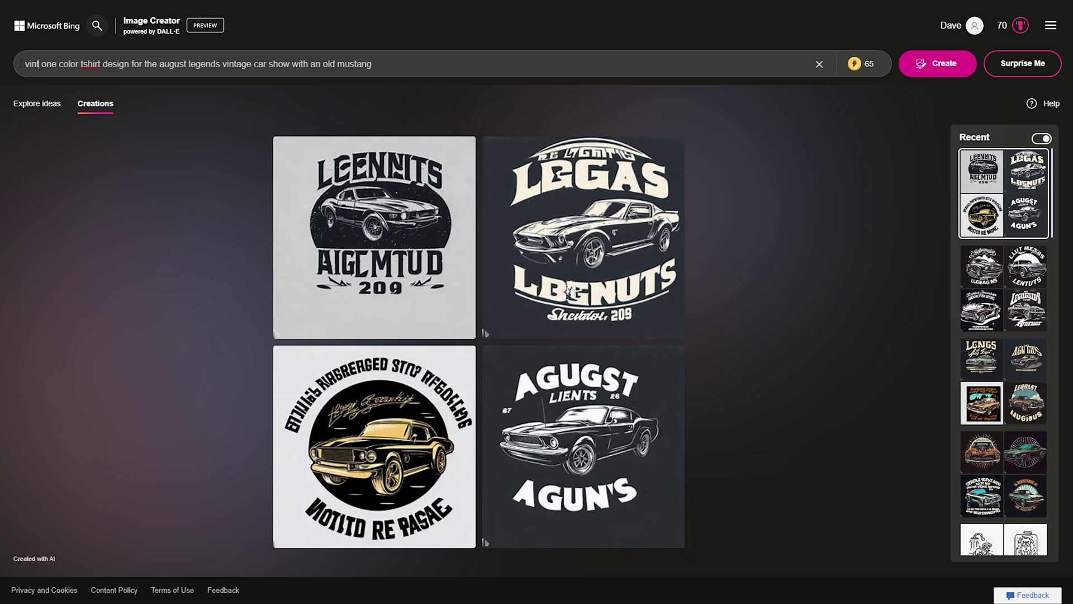
{"action": "key", "text": "Delete"}
{"action": "key", "text": "Return"}
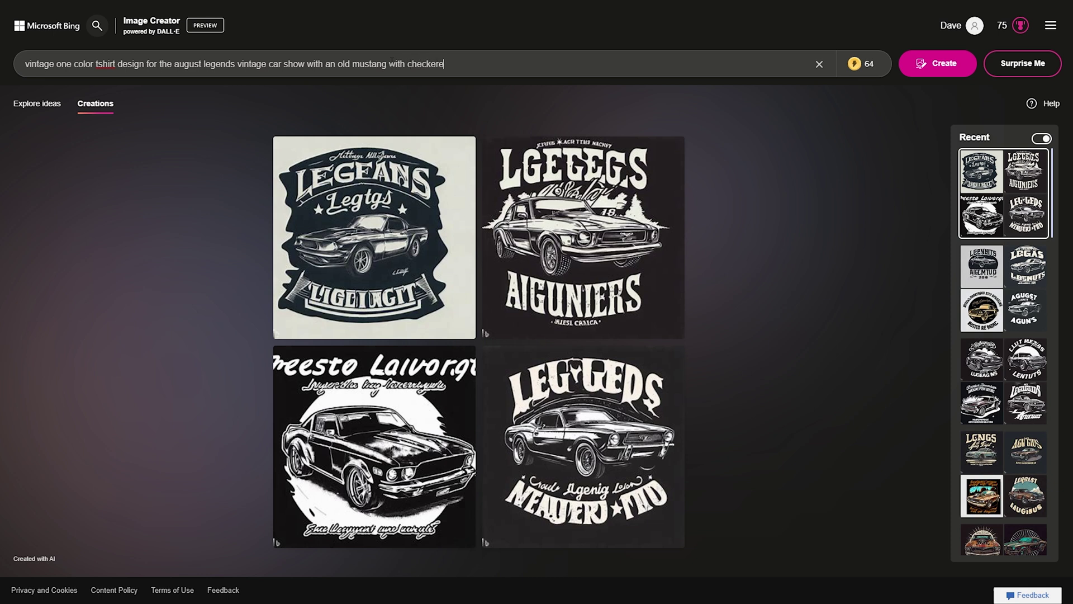
{"action": "key", "text": "Return"}
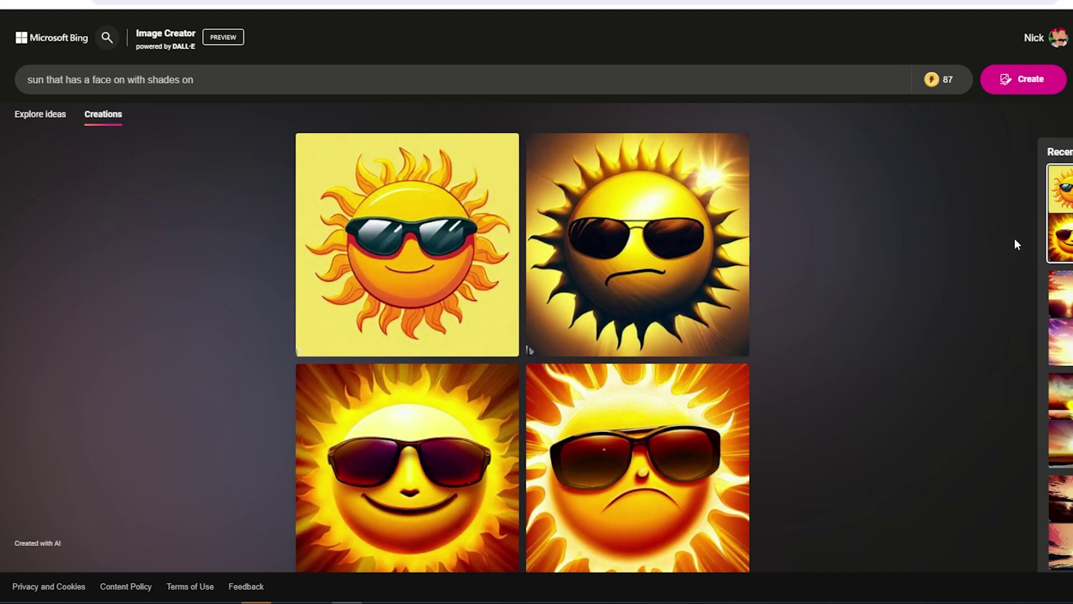
- Reopen earlier creations from the Recent sidebar, including the drawn tire set
{"action": "scroll", "coordinate": [1061, 336], "scroll_direction": "down", "scroll_amount": 5}
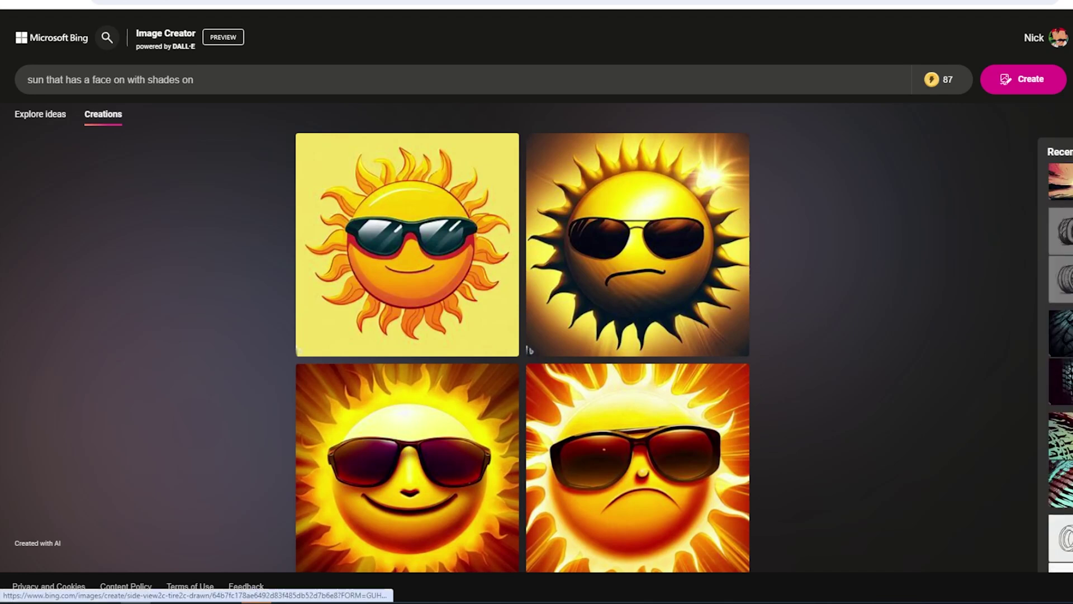
{"action": "left_click", "coordinate": [1062, 232]}
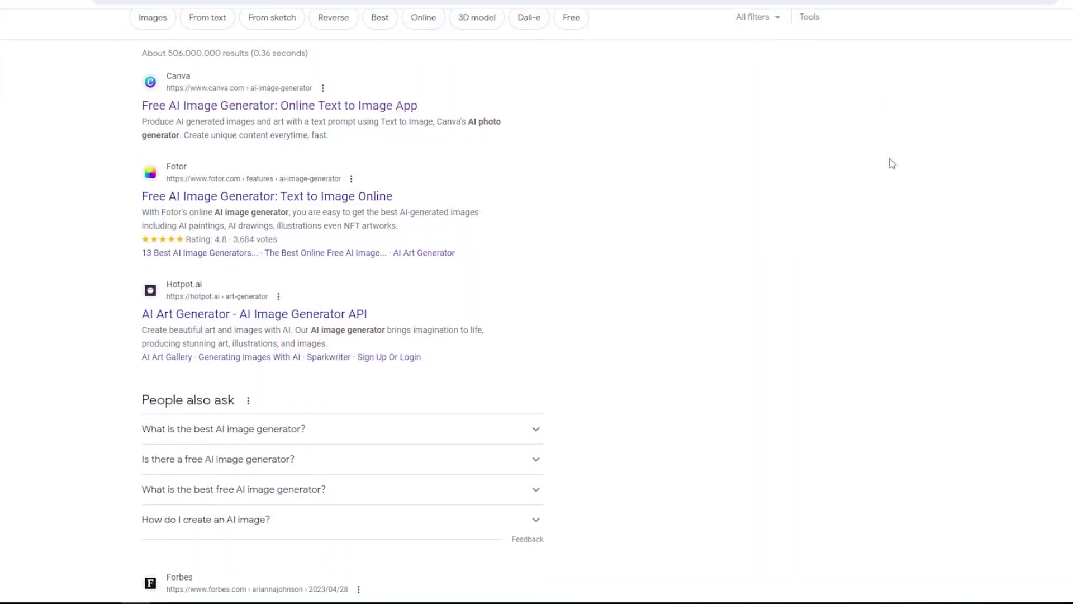
- Browse the Google 'ai image generator' results to reach OpenAI's DALL·E 2 page
{"action": "scroll", "coordinate": [892, 162], "scroll_direction": "down", "scroll_amount": 3}
{"action": "scroll", "coordinate": [892, 164], "scroll_direction": "down", "scroll_amount": 5}
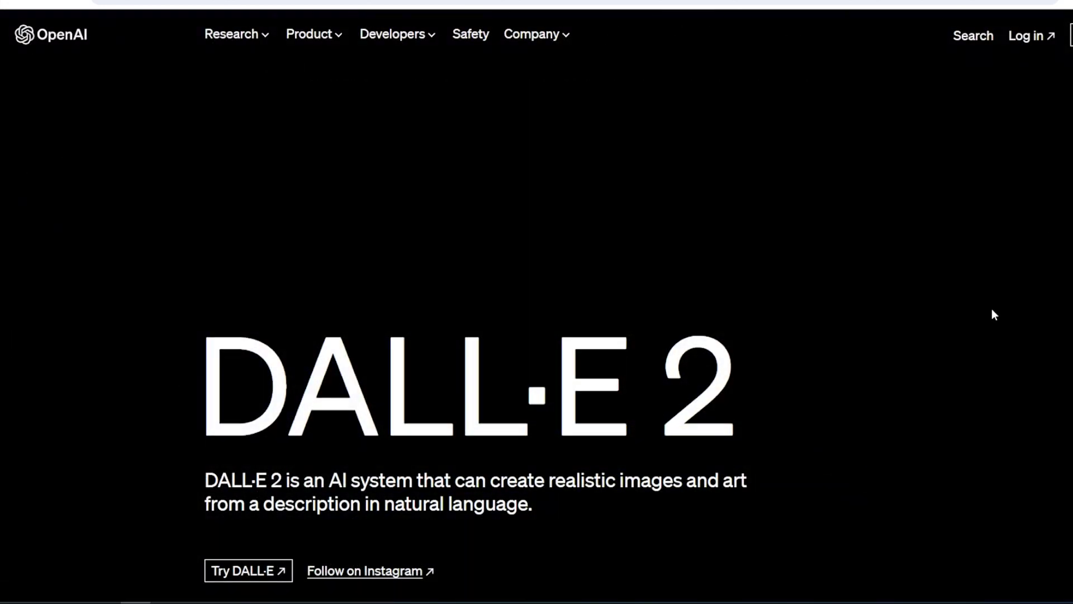
- Scroll through the DALL·E 2 introduction page
{"action": "scroll", "coordinate": [994, 315], "scroll_direction": "down", "scroll_amount": 1}
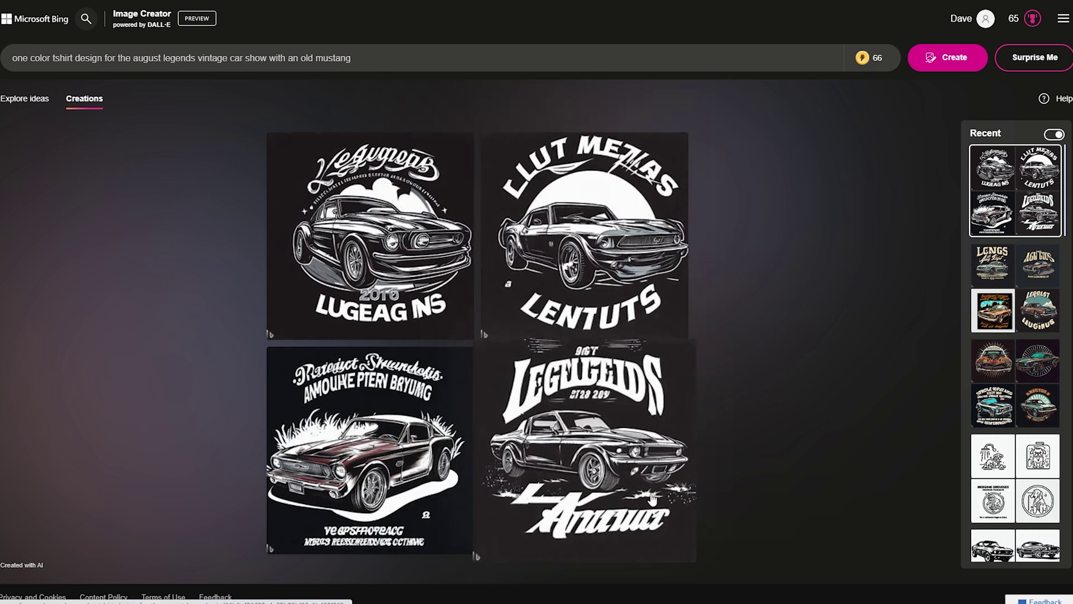
- Generate from 'linocut vintage mustang car, white background, car only, low angle, no cropping'
{"action": "left_click", "coordinate": [12, 57]}
{"action": "type", "text": "simple"}
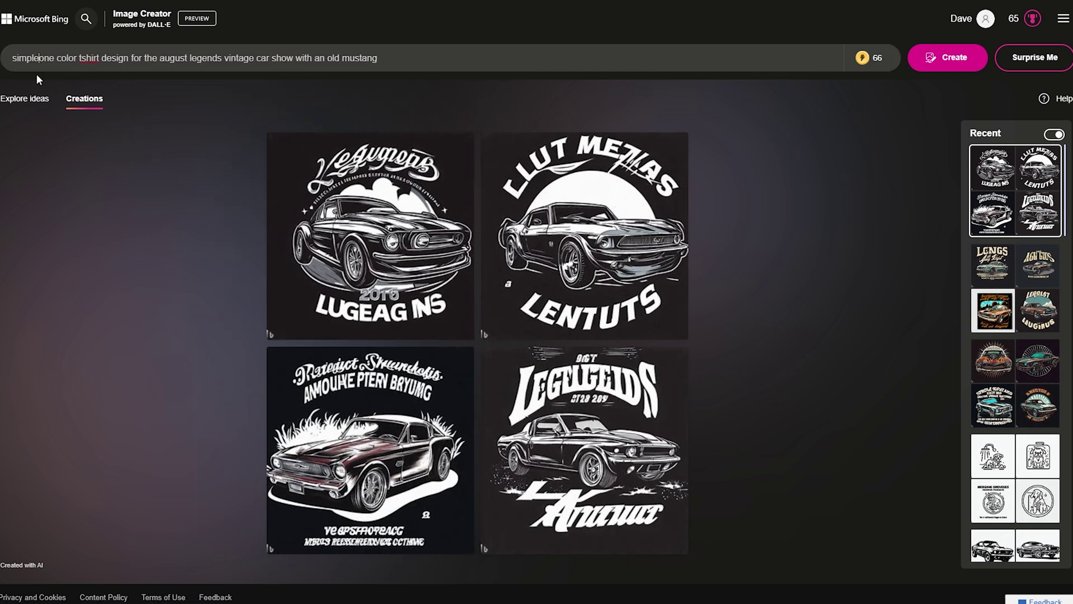
{"action": "key", "text": "ctrl+a"}
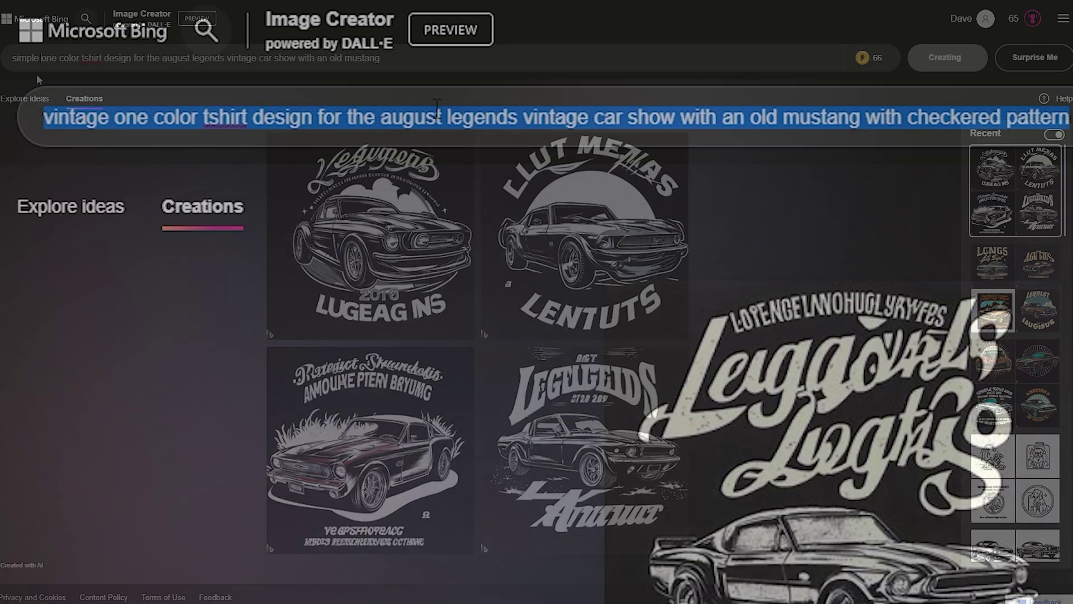
{"action": "type", "text": "linocu"}
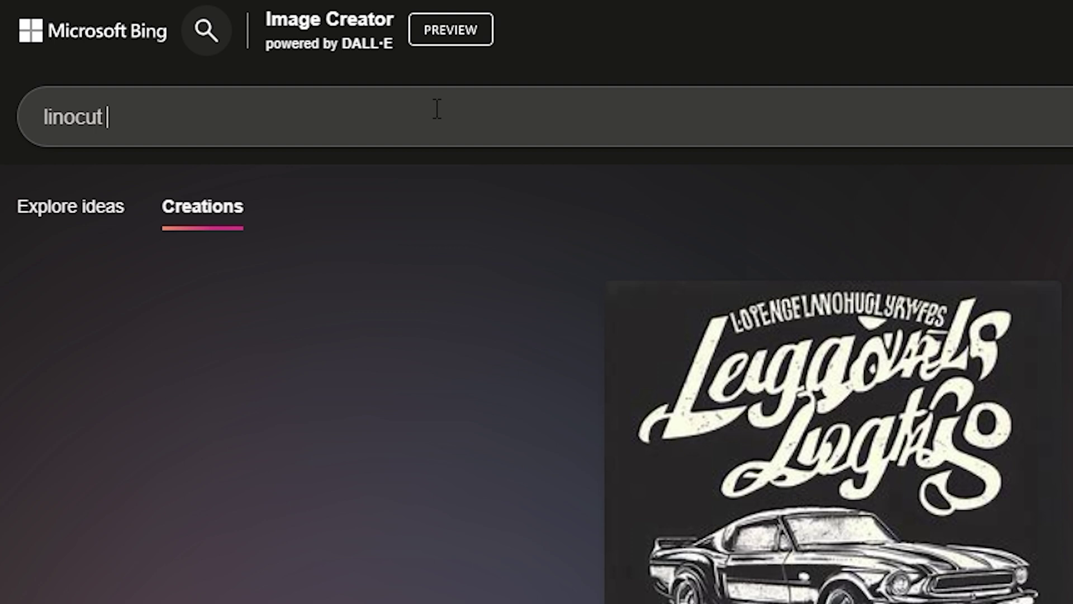
{"action": "type", "text": "t vintage mustang car, white background, car only, low angle"}
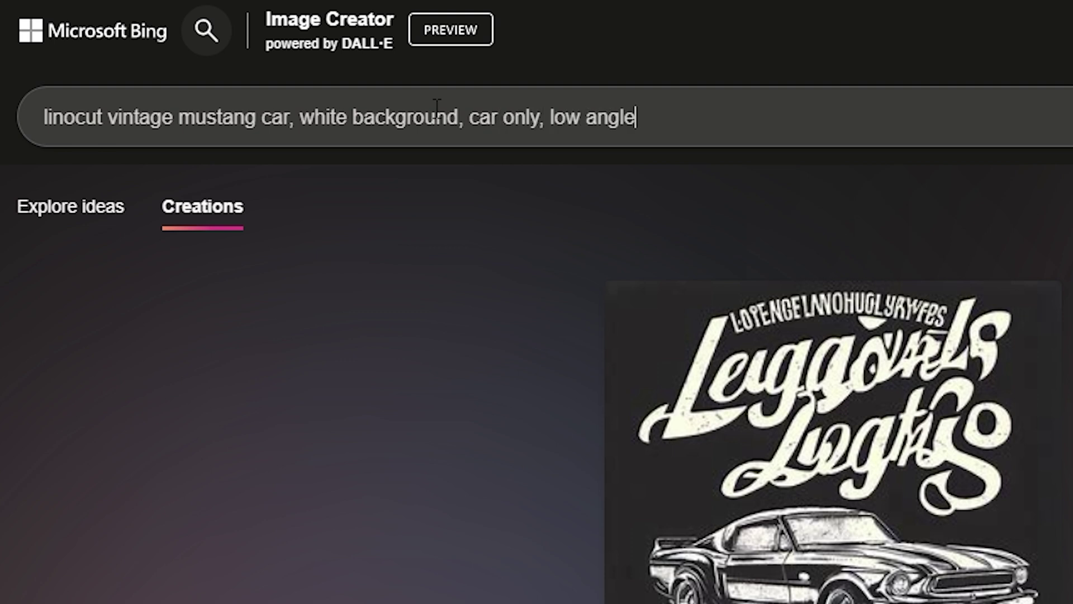
{"action": "key", "text": "Return"}
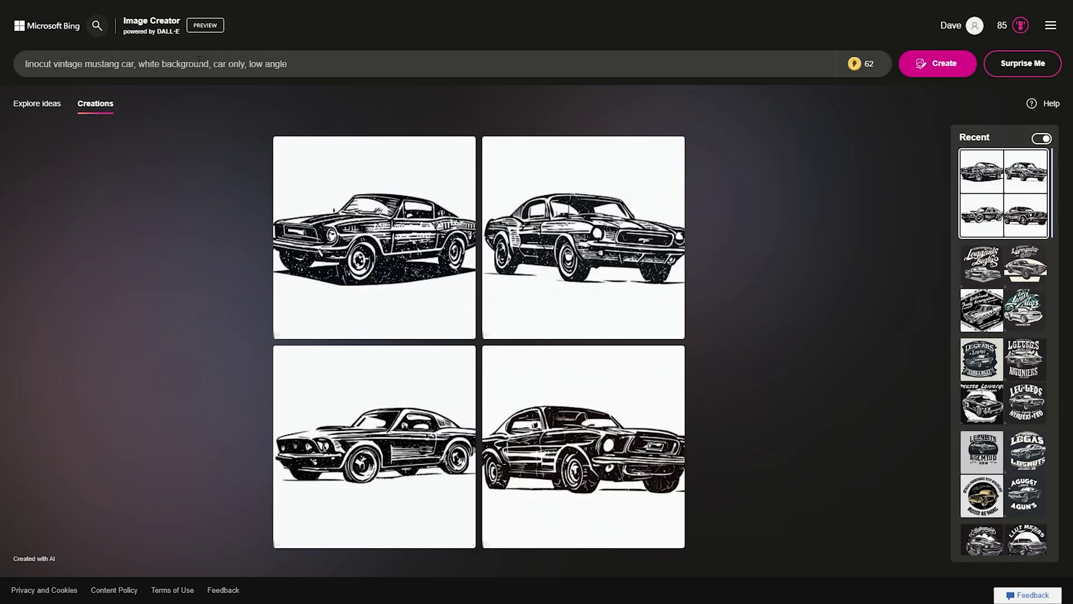
- Swap the angle wording for 'side view' and regenerate the linocut Mustangs
{"action": "key", "text": "BackSpace"}
{"action": "key", "text": "BackSpace"}
{"action": "key", "text": "BackSpace"}
{"action": "key", "text": "BackSpace"}
{"action": "key", "text": "BackSpace"}
{"action": "key", "text": "BackSpace"}
{"action": "key", "text": "BackSpace"}
{"action": "key", "text": "BackSpace"}
{"action": "key", "text": "BackSpace"}
{"action": "type", "text": "side view"}
{"action": "key", "text": "Return"}
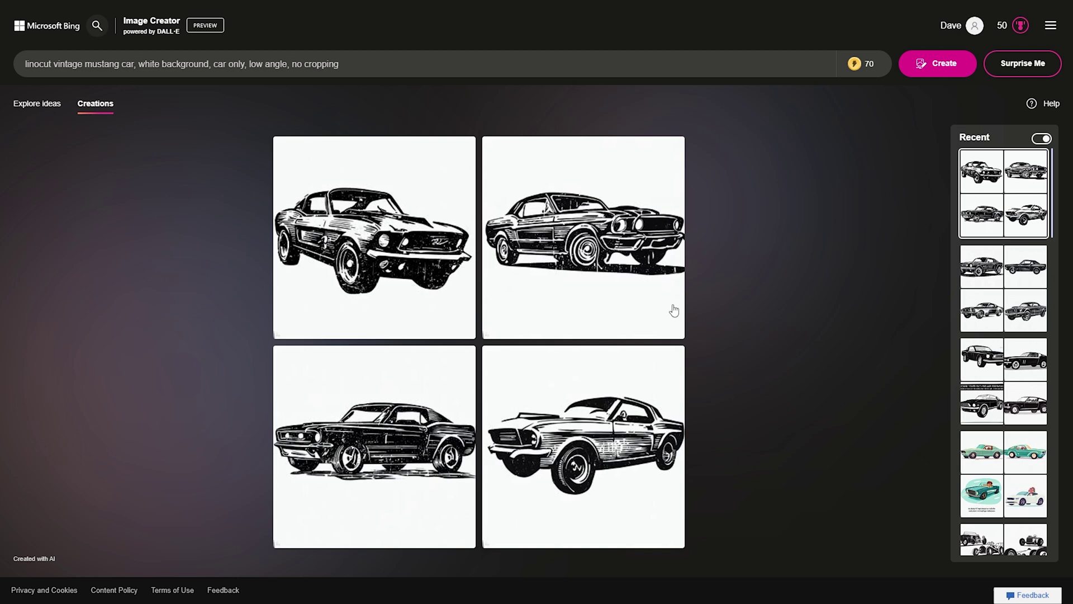
- Download the top-right linocut Mustang image as a 1024 × 1024 jpg
{"action": "left_click", "coordinate": [649, 296]}
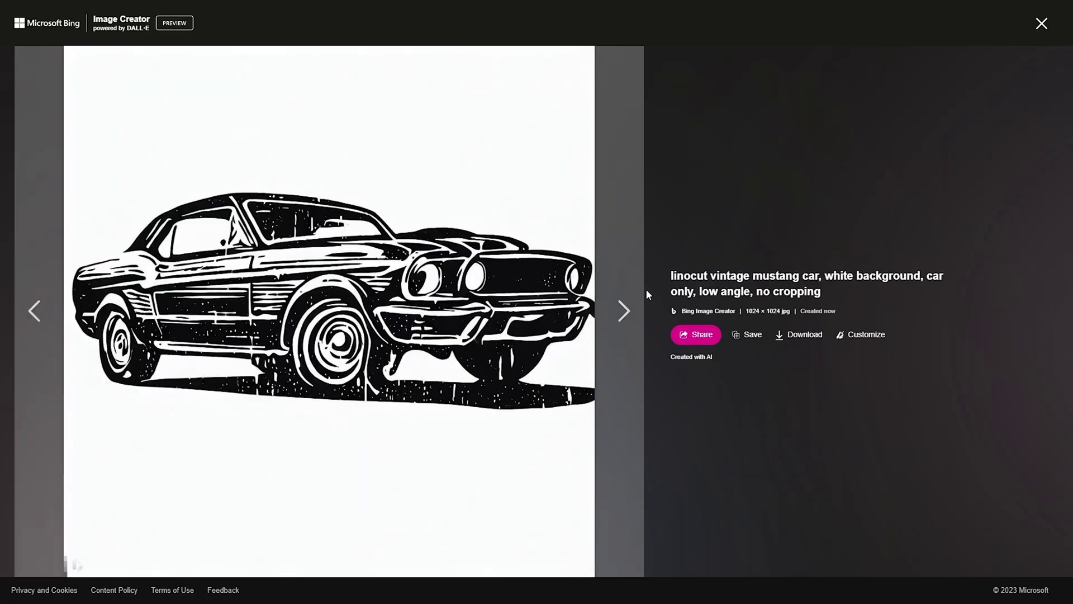
{"action": "left_click", "coordinate": [798, 336]}
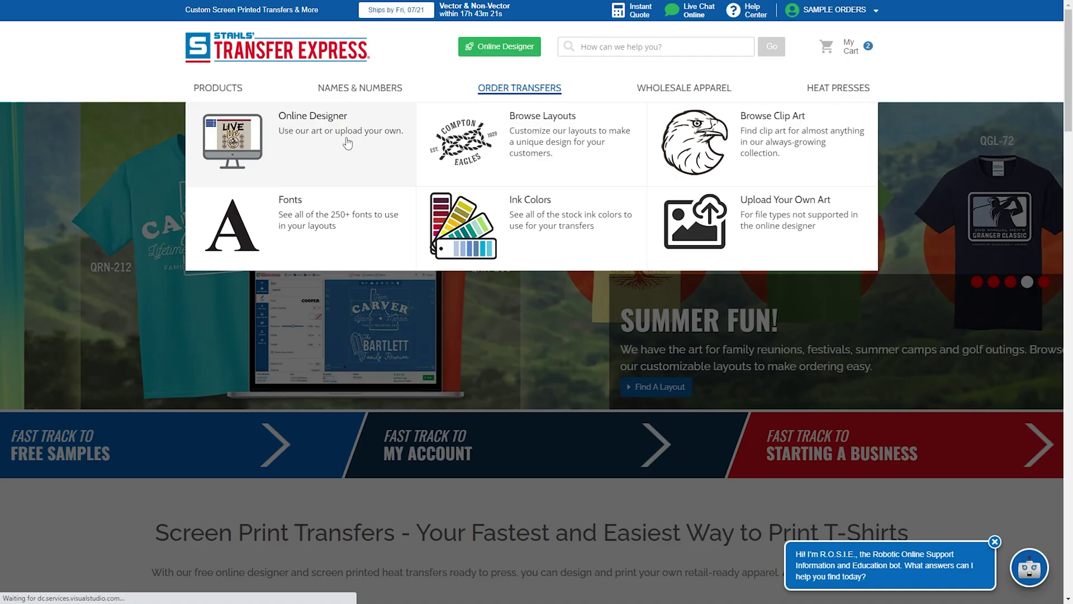
- Start a blank Online Designer design and browse Occupations clip art categories
{"action": "left_click", "coordinate": [347, 144]}
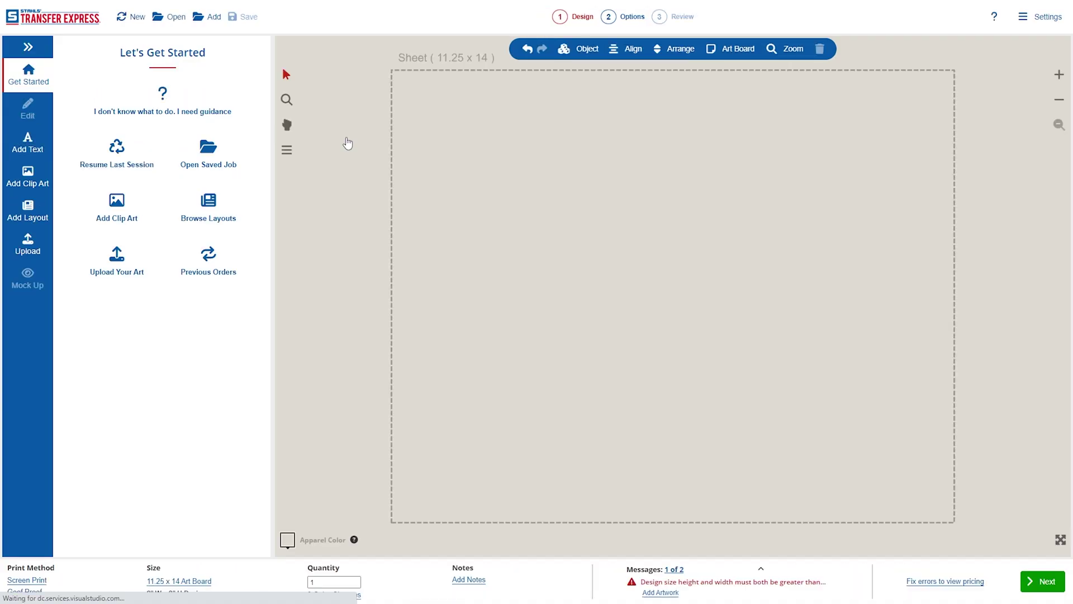
{"action": "left_click", "coordinate": [26, 211]}
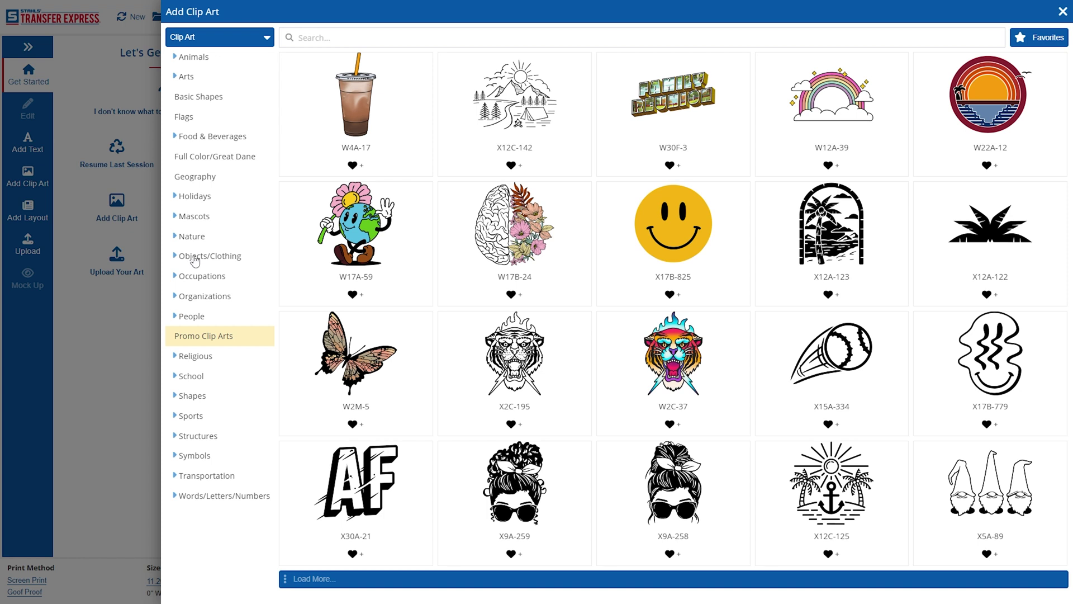
{"action": "left_click", "coordinate": [197, 277]}
{"action": "left_click", "coordinate": [204, 296]}
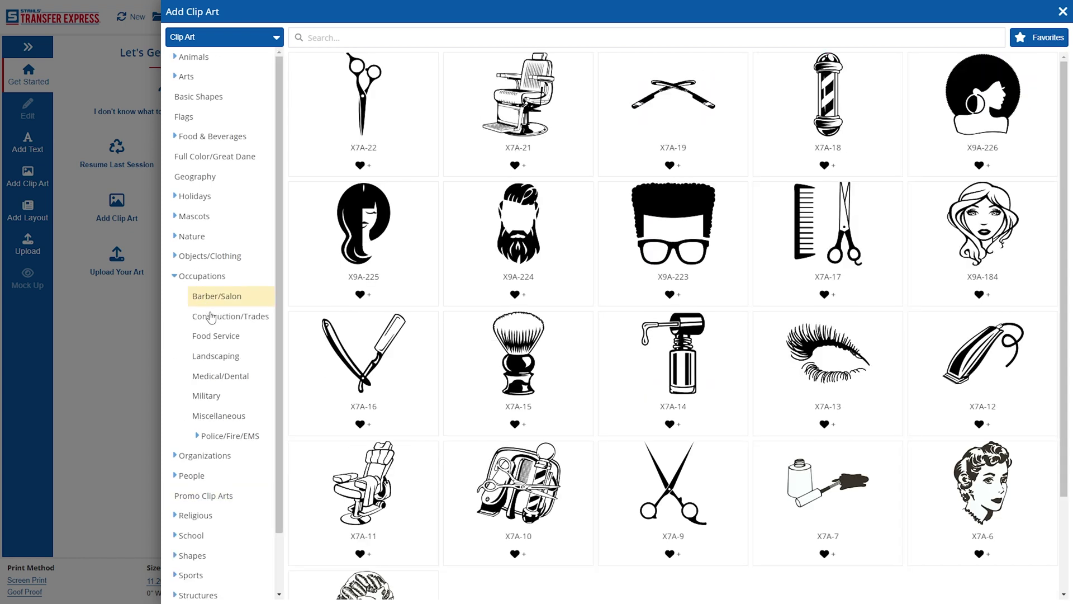
{"action": "left_click", "coordinate": [213, 318]}
{"action": "left_click", "coordinate": [217, 344]}
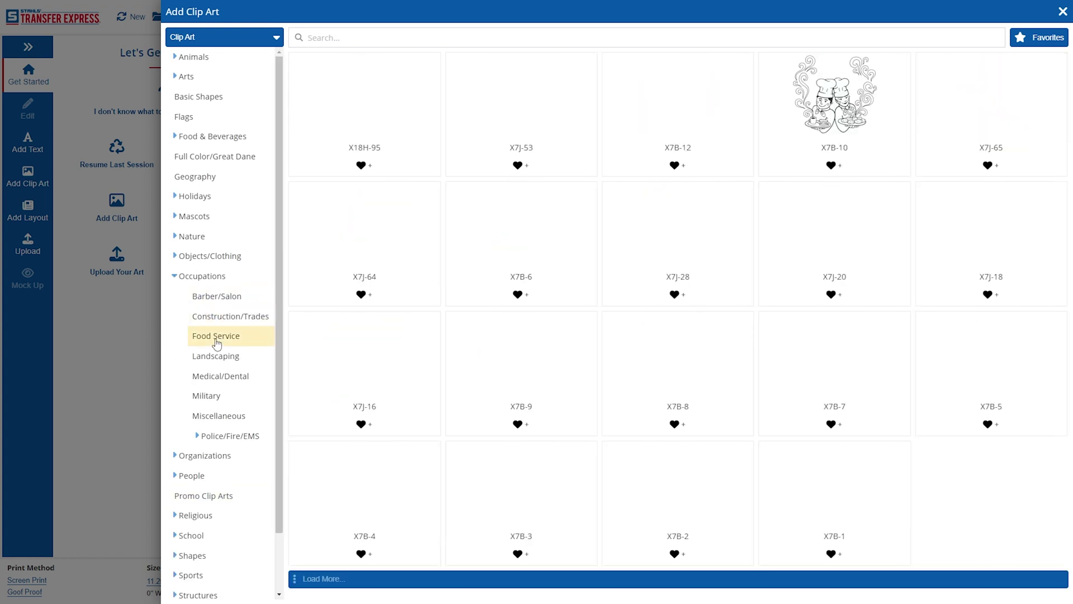
{"action": "left_click", "coordinate": [196, 278]}
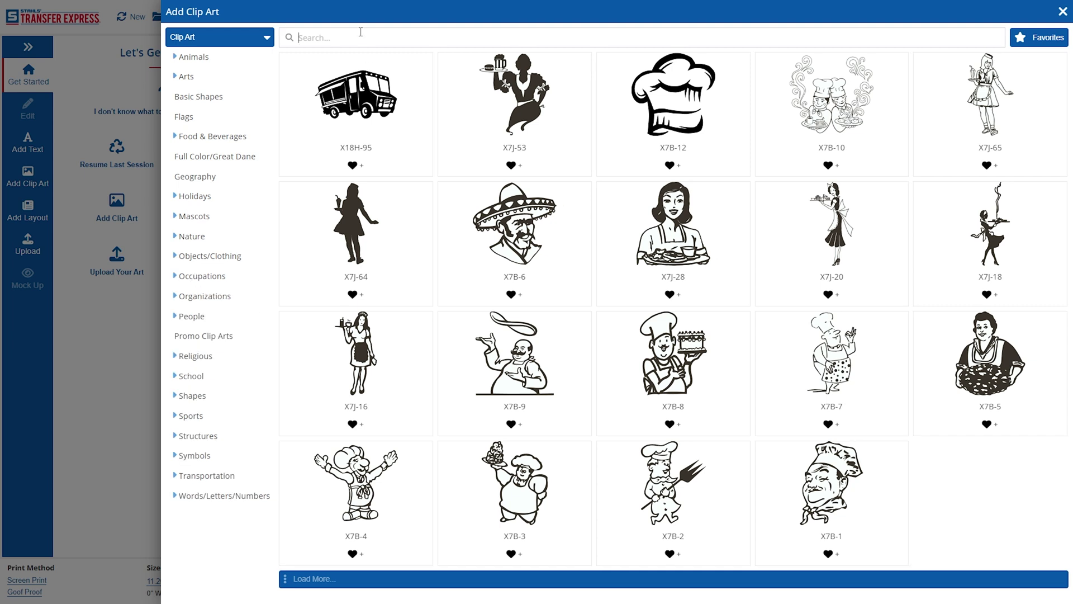
- Search the clip art for 'car' and load more results
{"action": "left_click", "coordinate": [361, 32]}
{"action": "type", "text": "car"}
{"action": "key", "text": "Return"}
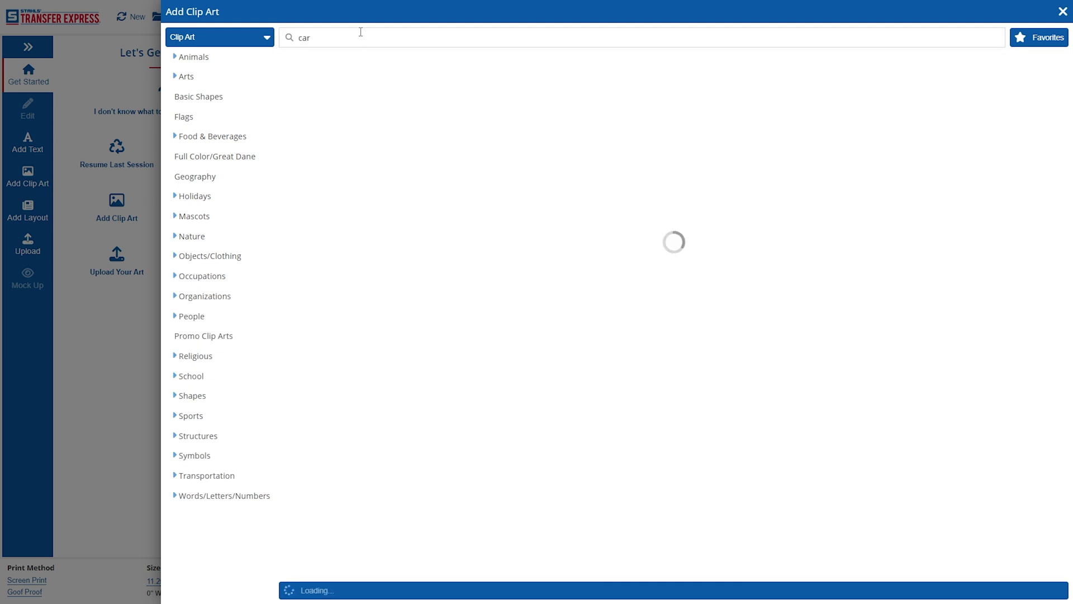
{"action": "left_click", "coordinate": [637, 580]}
{"action": "scroll", "coordinate": [649, 481], "scroll_direction": "down", "scroll_amount": 5}
{"action": "scroll", "coordinate": [648, 481], "scroll_direction": "down", "scroll_amount": 3}
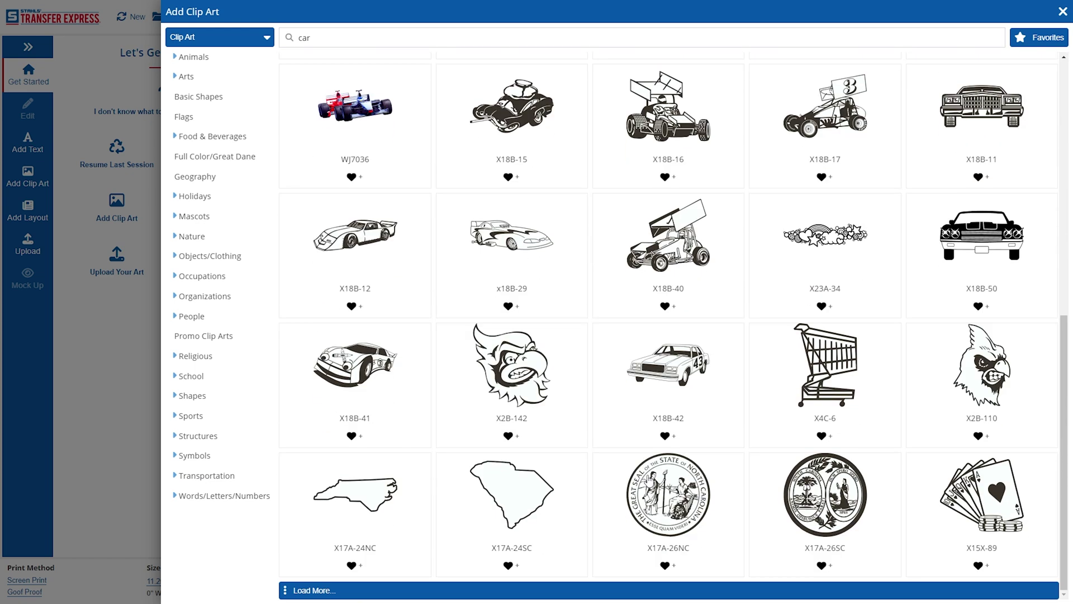
- Browse further car clip art, then upload own artwork from the Downloads folder
{"action": "left_click", "coordinate": [651, 590]}
{"action": "scroll", "coordinate": [641, 497], "scroll_direction": "down", "scroll_amount": 10}
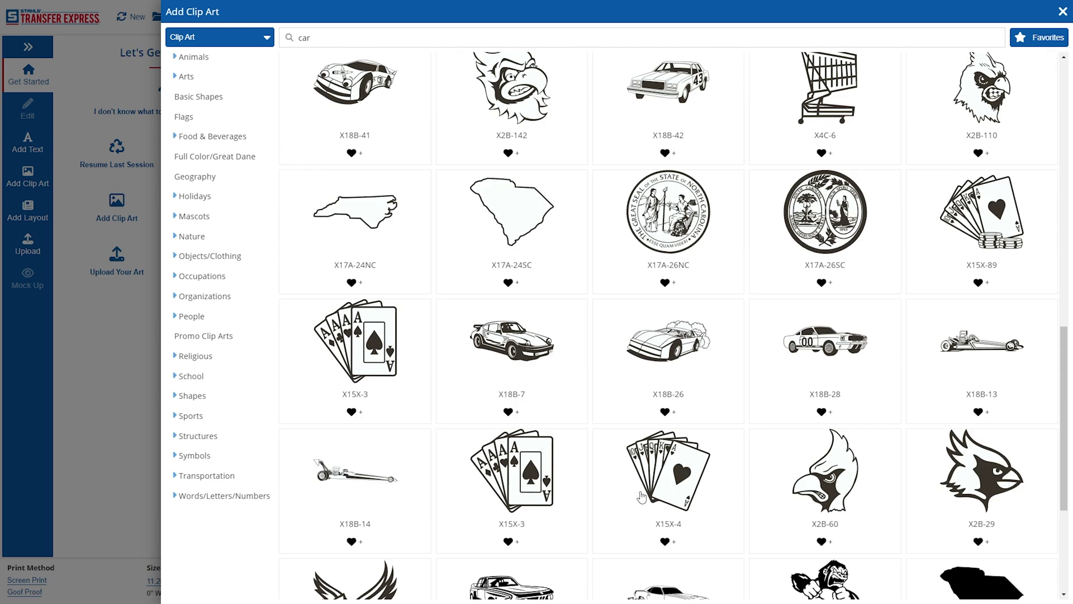
{"action": "left_click", "coordinate": [628, 592]}
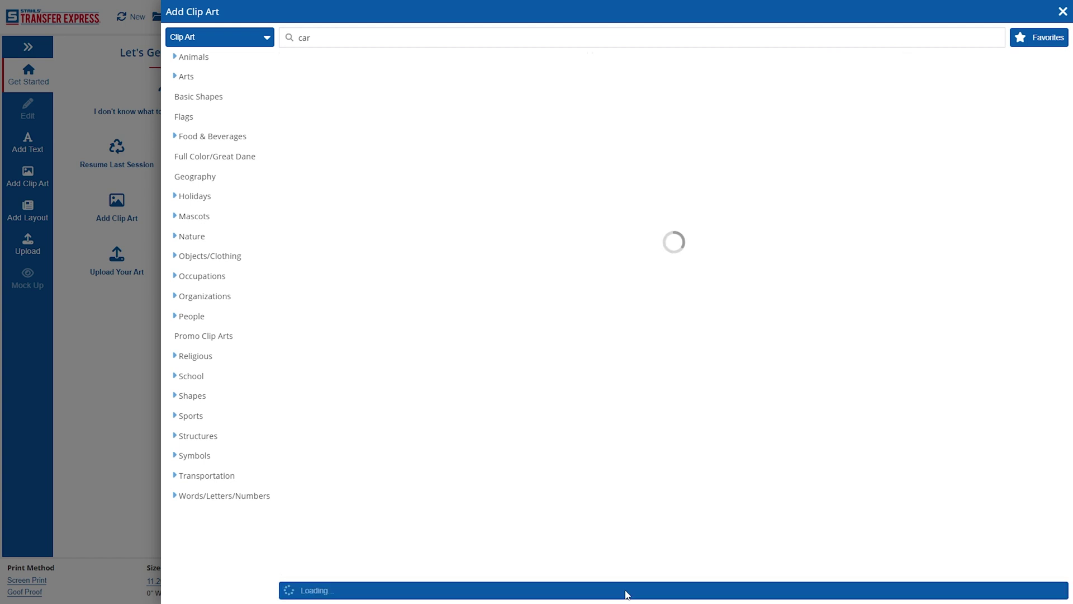
{"action": "scroll", "coordinate": [627, 520], "scroll_direction": "down", "scroll_amount": 3}
{"action": "scroll", "coordinate": [628, 520], "scroll_direction": "down", "scroll_amount": 3}
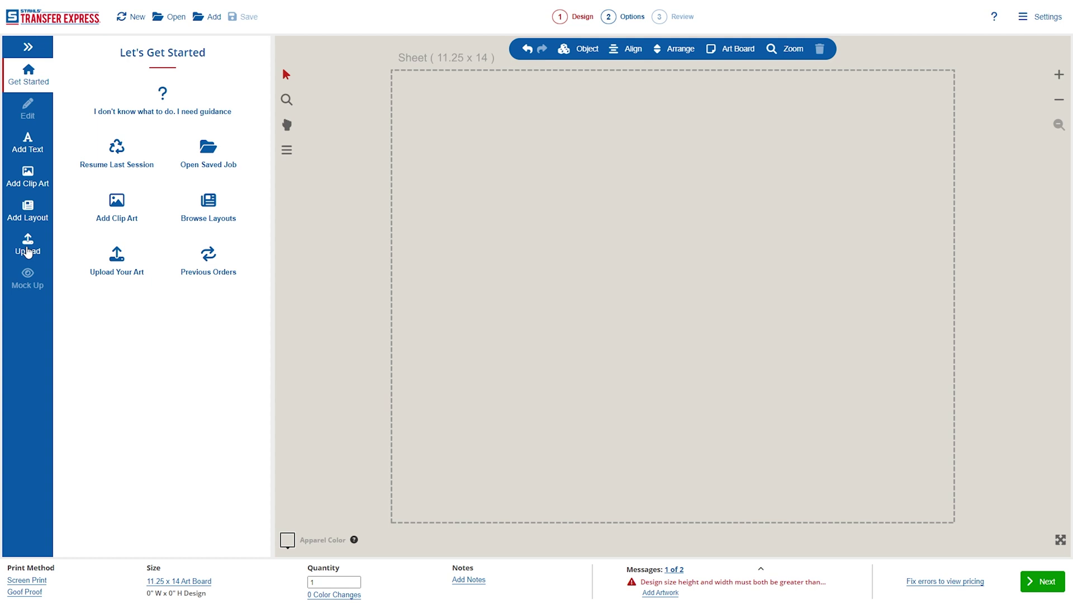
{"action": "left_click", "coordinate": [28, 252]}
{"action": "left_click", "coordinate": [176, 170]}
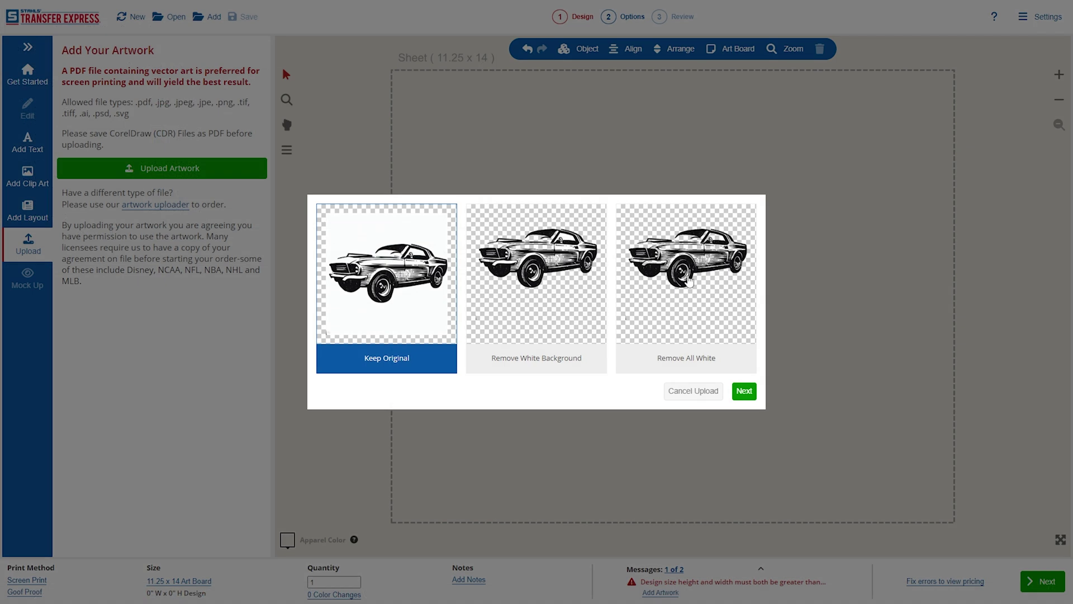
- Remove all white from the car and trace it as a 2-color spot-colour image
{"action": "left_click", "coordinate": [690, 281]}
{"action": "left_click", "coordinate": [746, 391]}
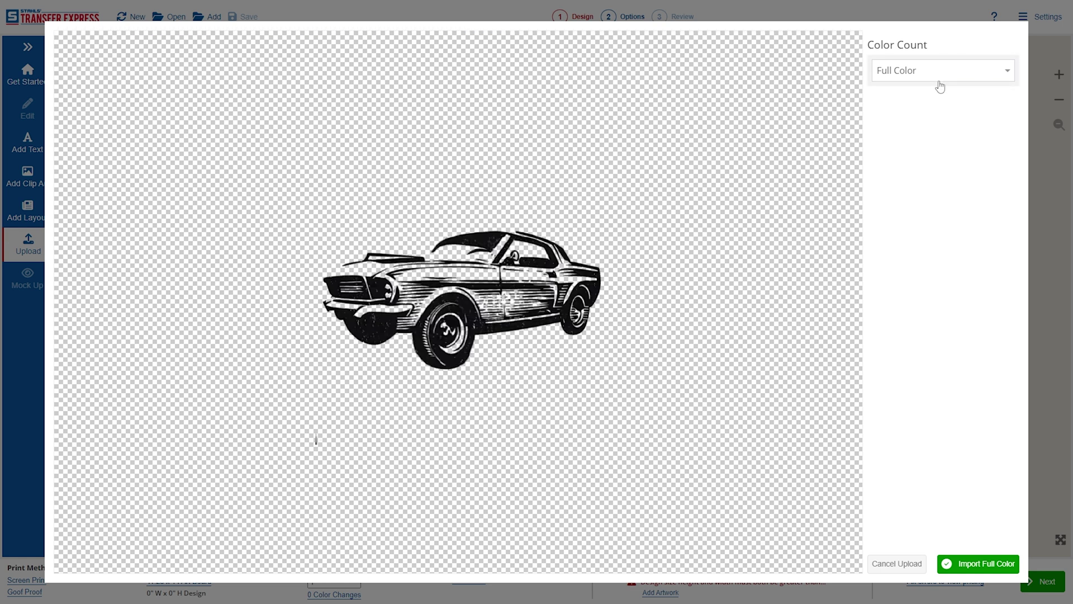
{"action": "left_click", "coordinate": [956, 77]}
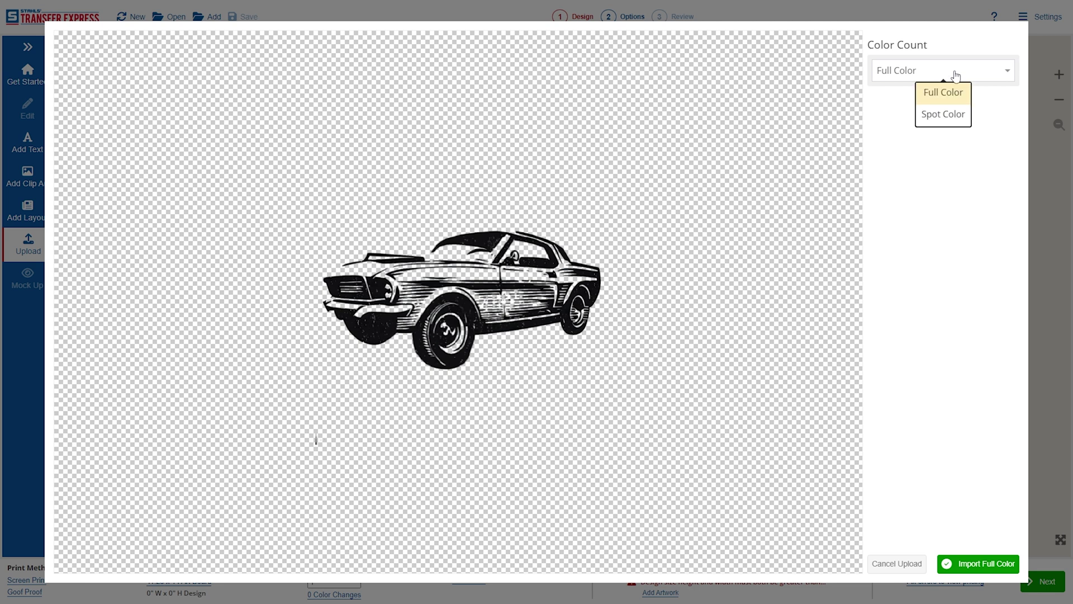
{"action": "left_click", "coordinate": [949, 114]}
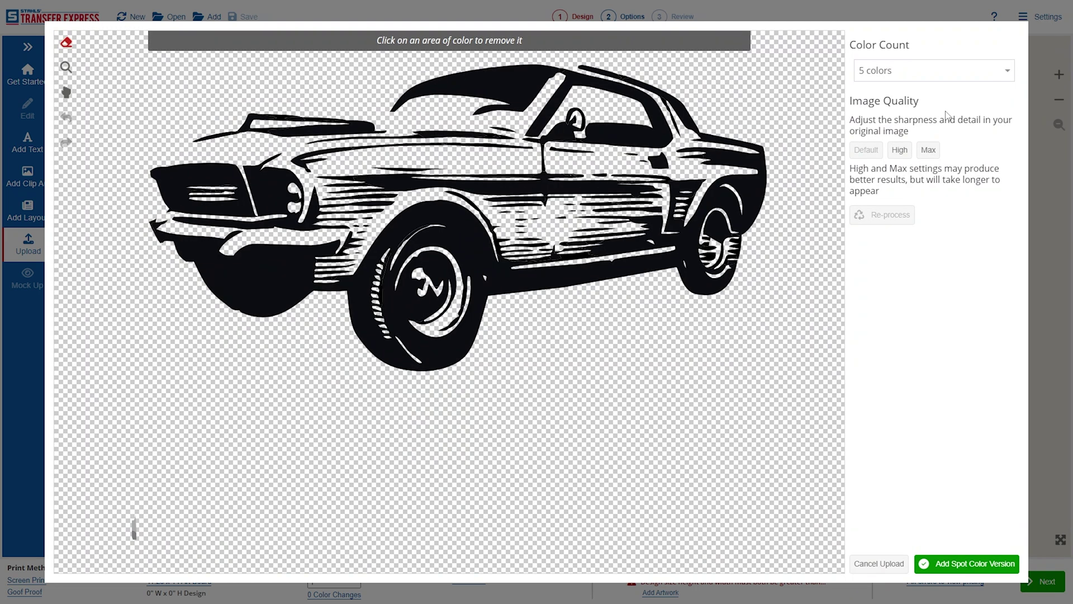
{"action": "left_click", "coordinate": [975, 79]}
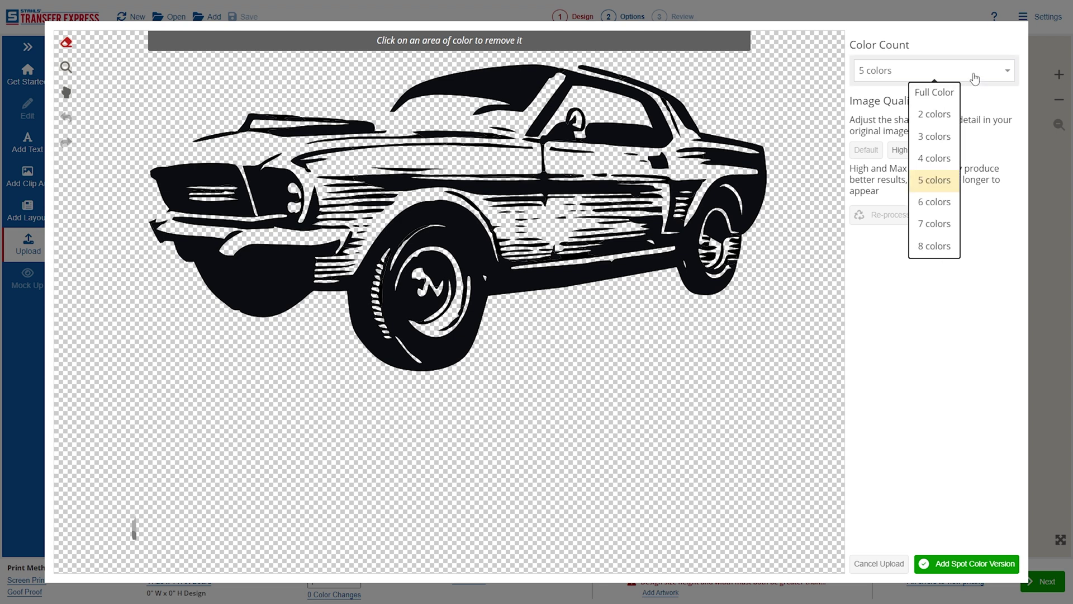
{"action": "left_click", "coordinate": [941, 114]}
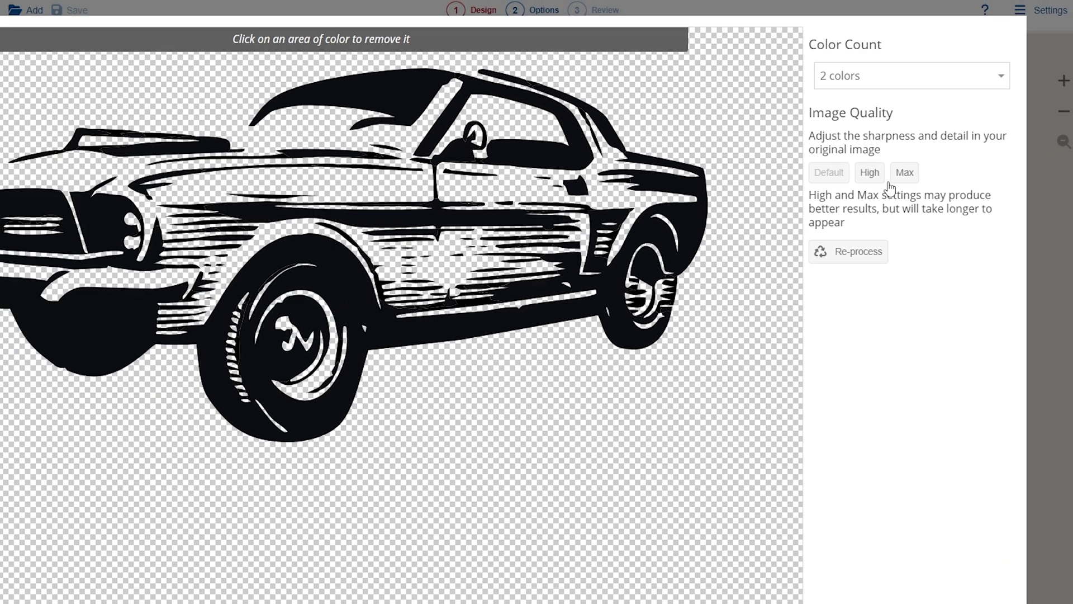
- Reprocess the trace at High quality and add the spot-colour version to the sheet
{"action": "left_click", "coordinate": [790, 242]}
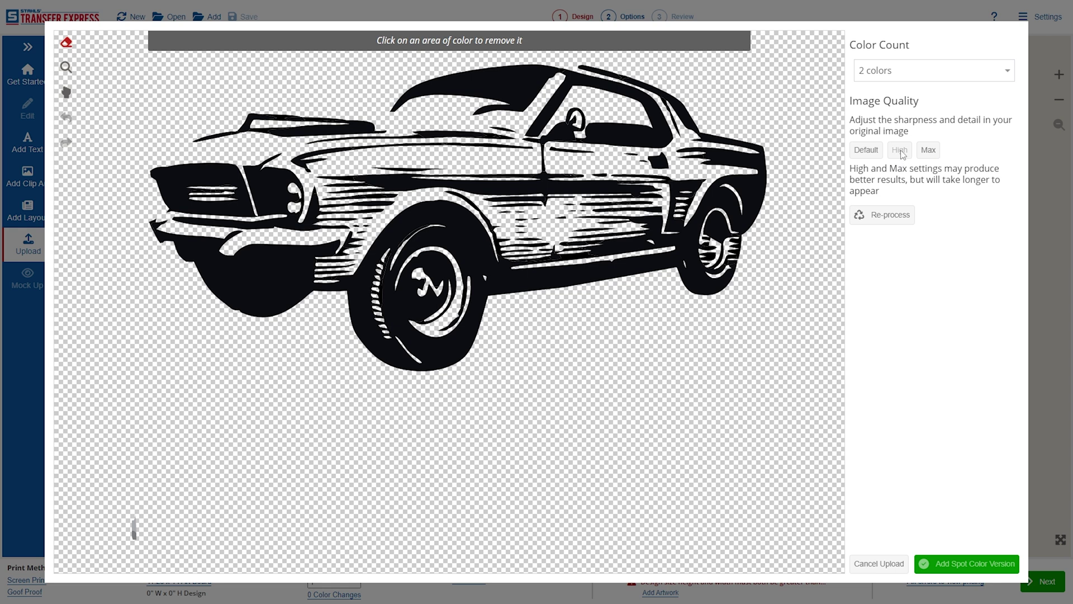
{"action": "left_click", "coordinate": [894, 214]}
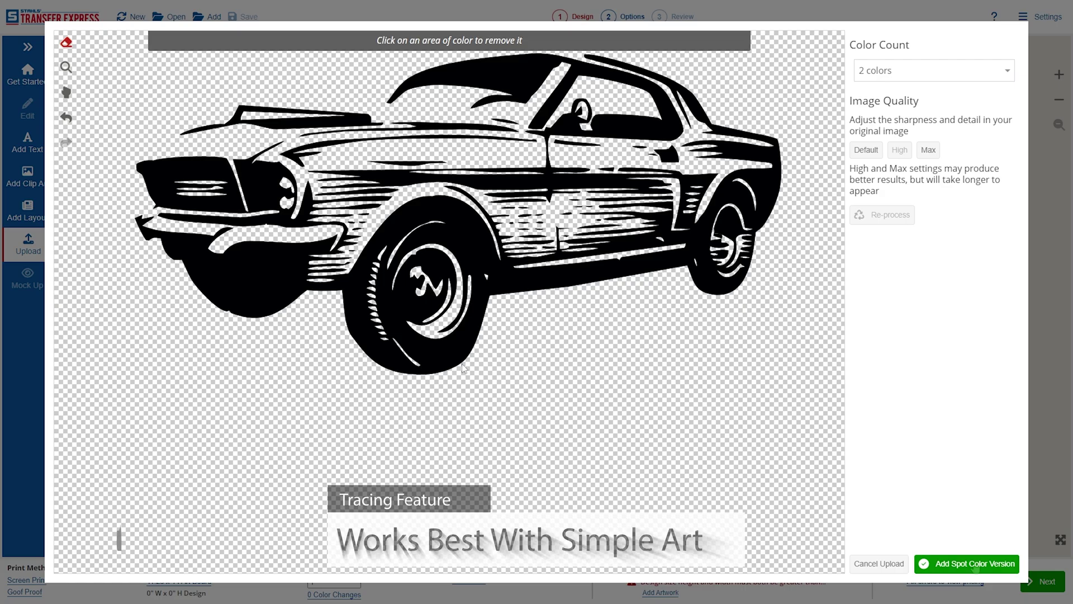
{"action": "left_click", "coordinate": [975, 563]}
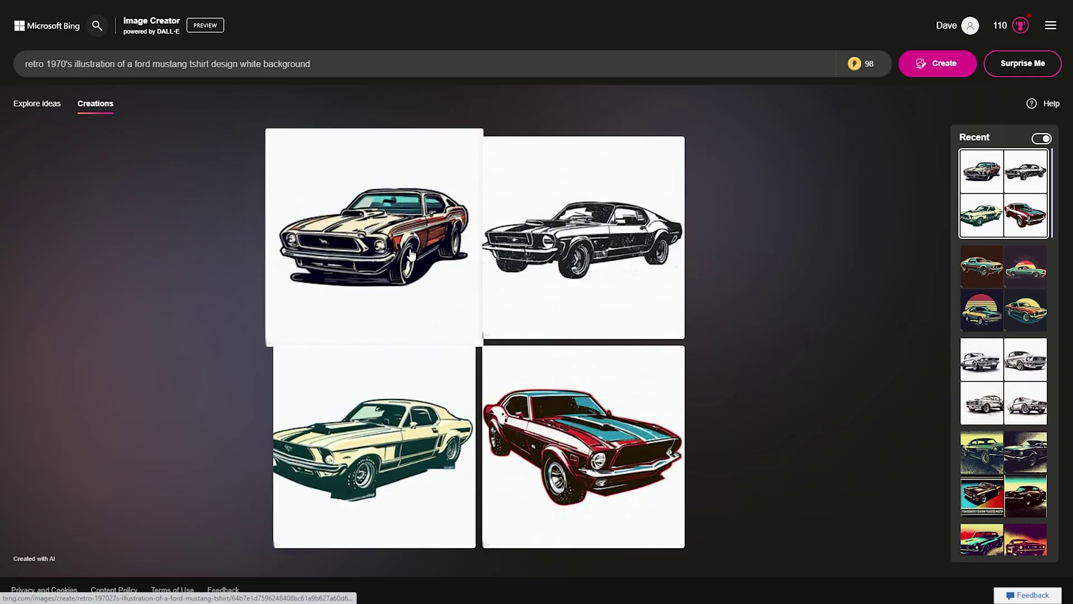
- Download the full-colour Mustang from Bing Image Creator and upload it as Full Color artwork
{"action": "left_click", "coordinate": [411, 254]}
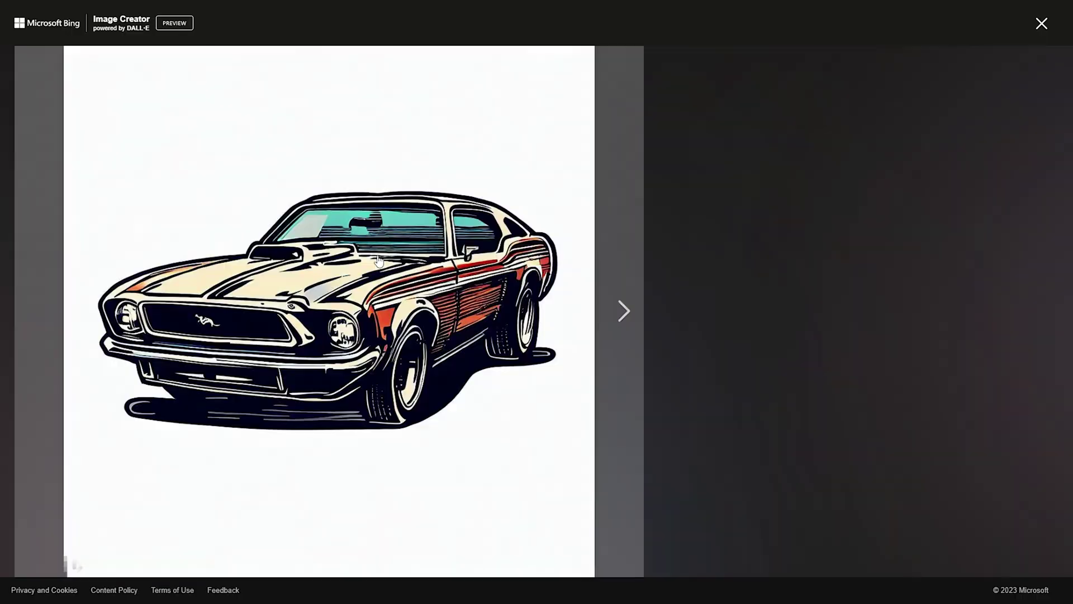
{"action": "left_click", "coordinate": [801, 336]}
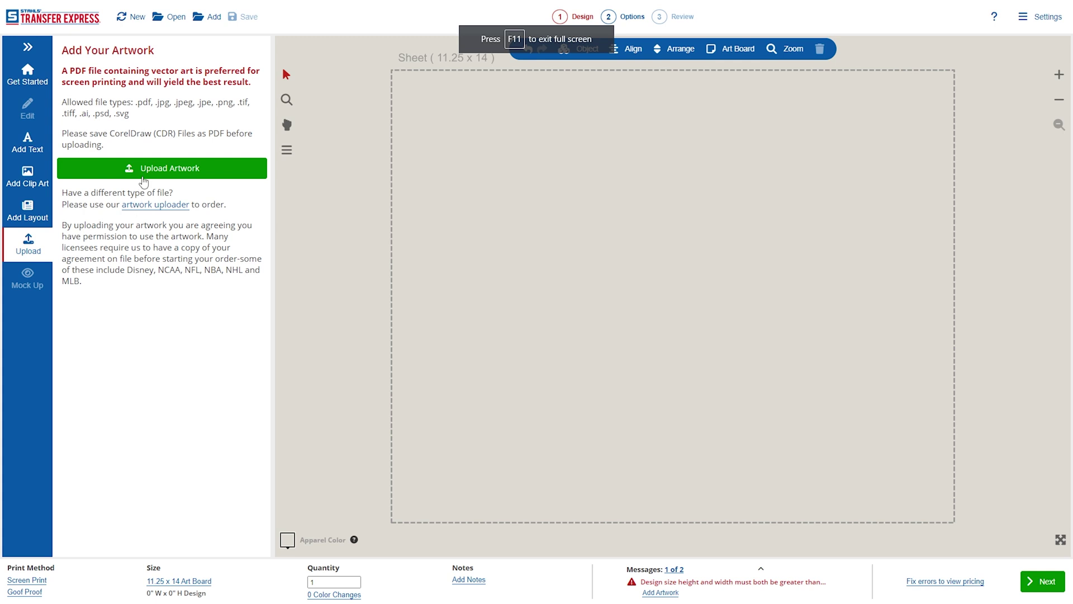
{"action": "left_click", "coordinate": [149, 170]}
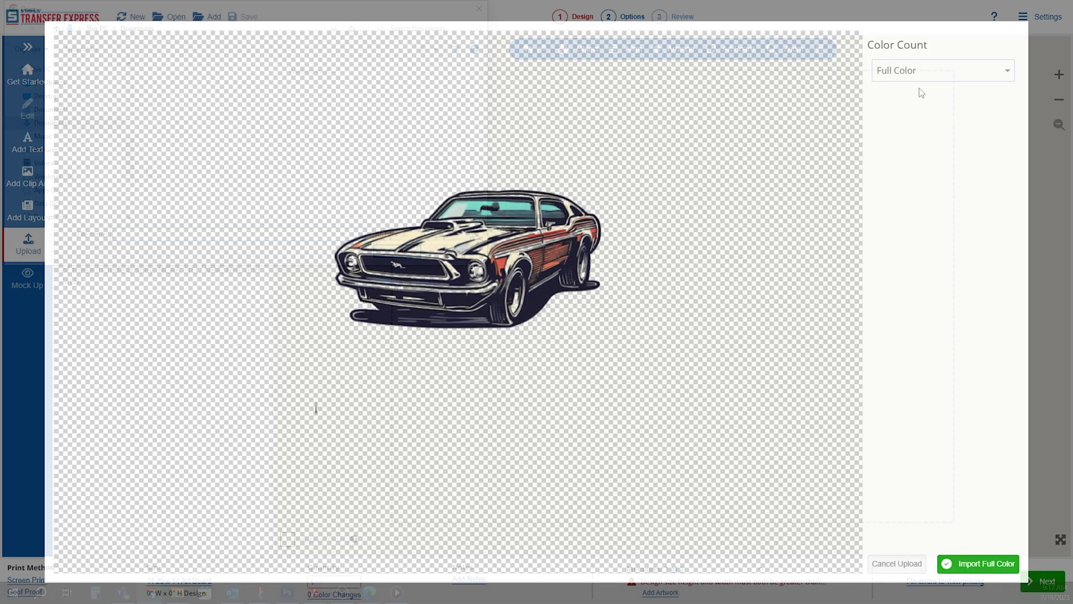
{"action": "left_click", "coordinate": [993, 555]}
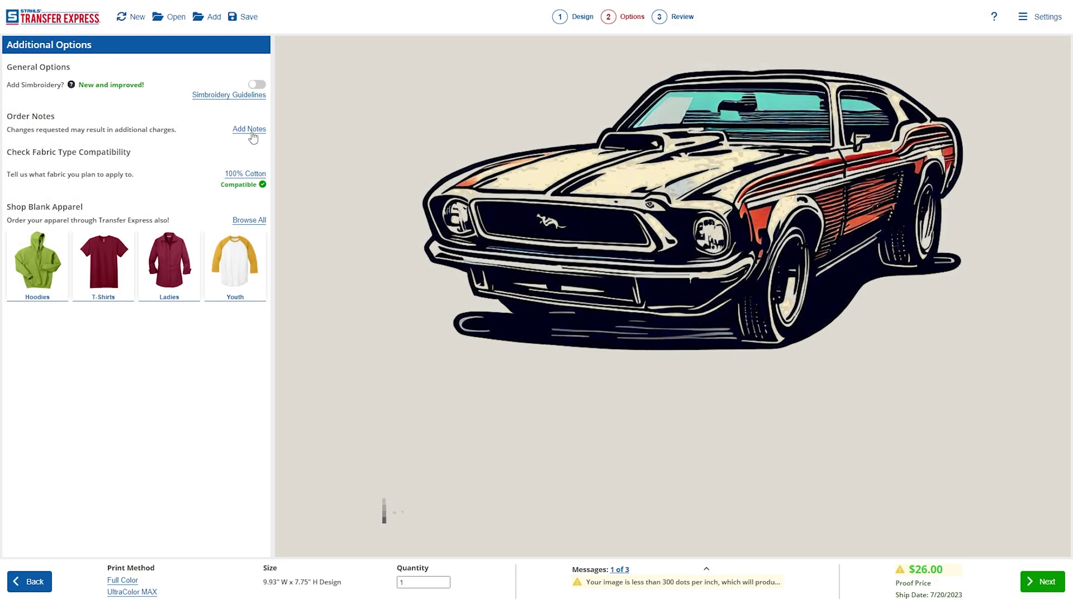
{"action": "left_click", "coordinate": [249, 129]}
- Add the note 'Please upscale and remove bottom left icon and grey back', then lower and shrink the car
{"action": "left_click", "coordinate": [241, 180]}
{"action": "type", "text": "Please upscale and remove bottom left"}
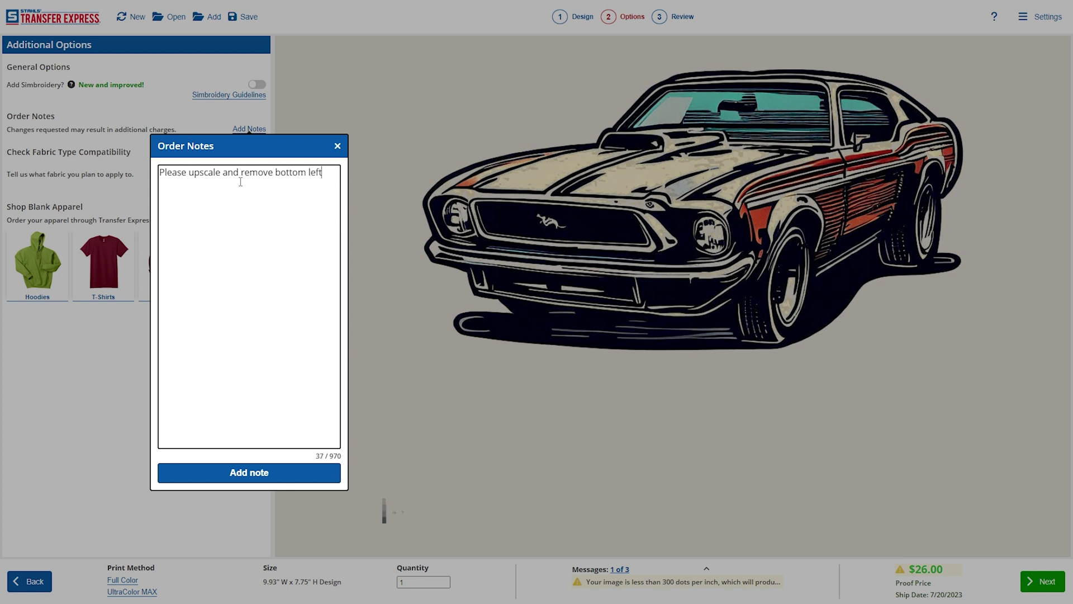
{"action": "type", "text": " icon and grey back"}
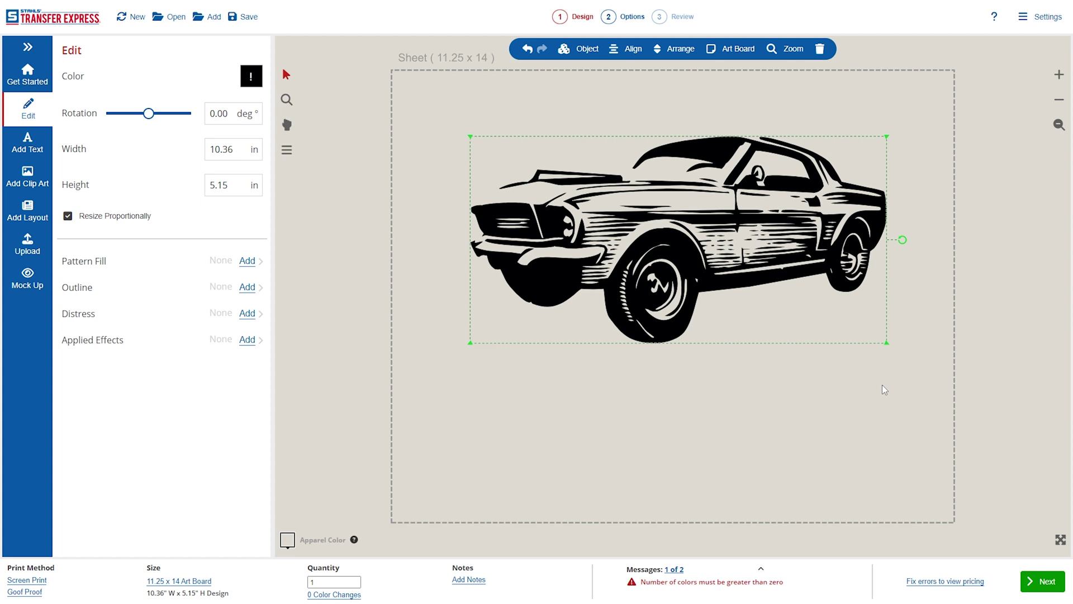
{"action": "left_click_drag", "start_coordinate": [743, 270], "coordinate": [768, 382]}
{"action": "left_click_drag", "start_coordinate": [883, 257], "coordinate": [750, 321]}
- Move the smaller car up and right, then show the Basic Trending layouts
{"action": "left_click_drag", "start_coordinate": [538, 370], "coordinate": [588, 337]}
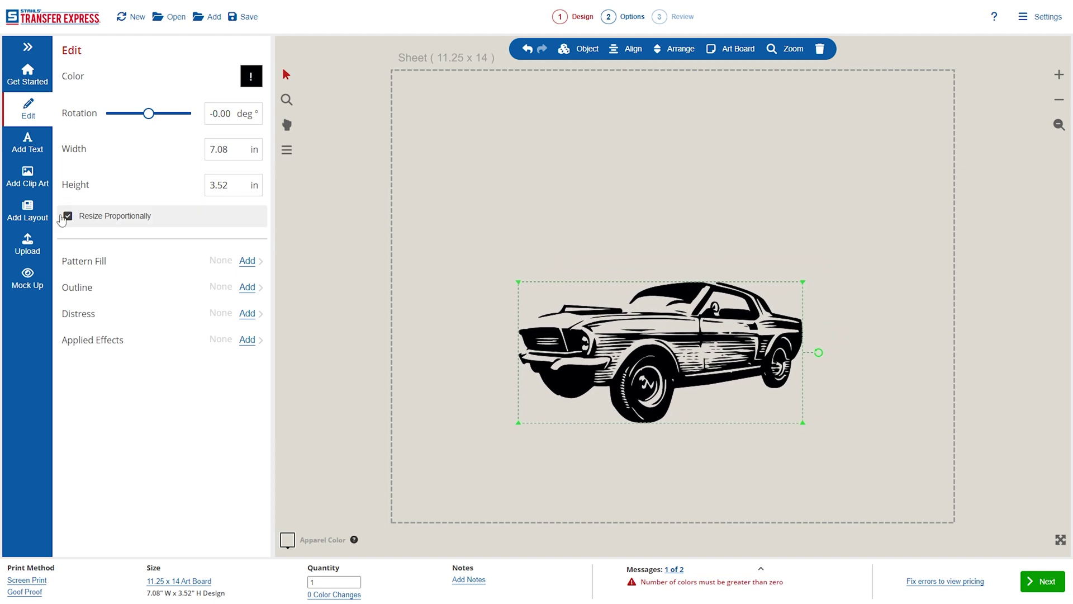
{"action": "left_click", "coordinate": [27, 210]}
{"action": "left_click", "coordinate": [199, 59]}
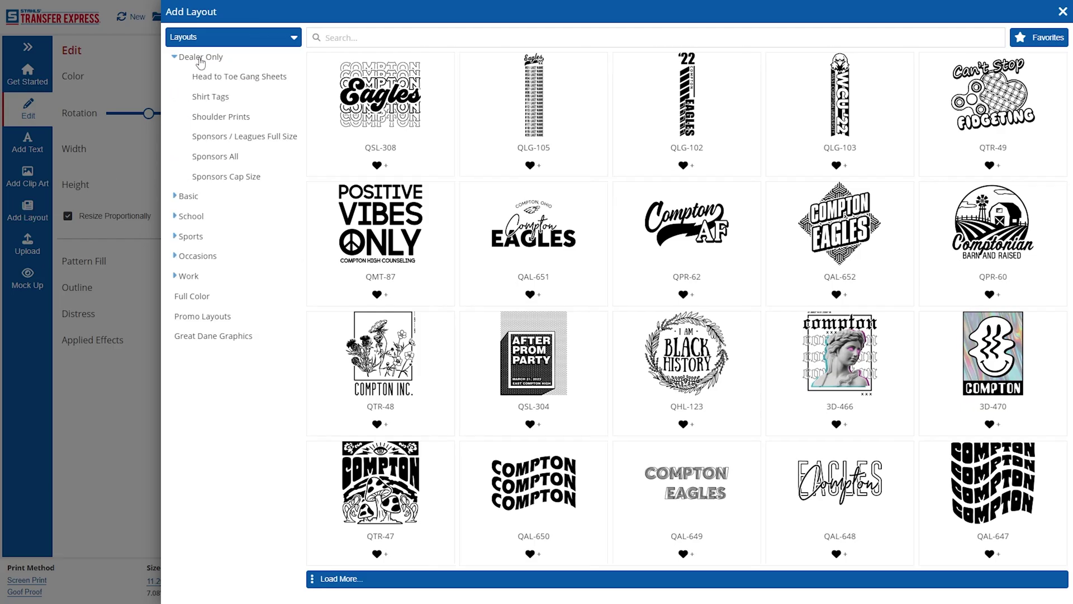
{"action": "left_click", "coordinate": [188, 198]}
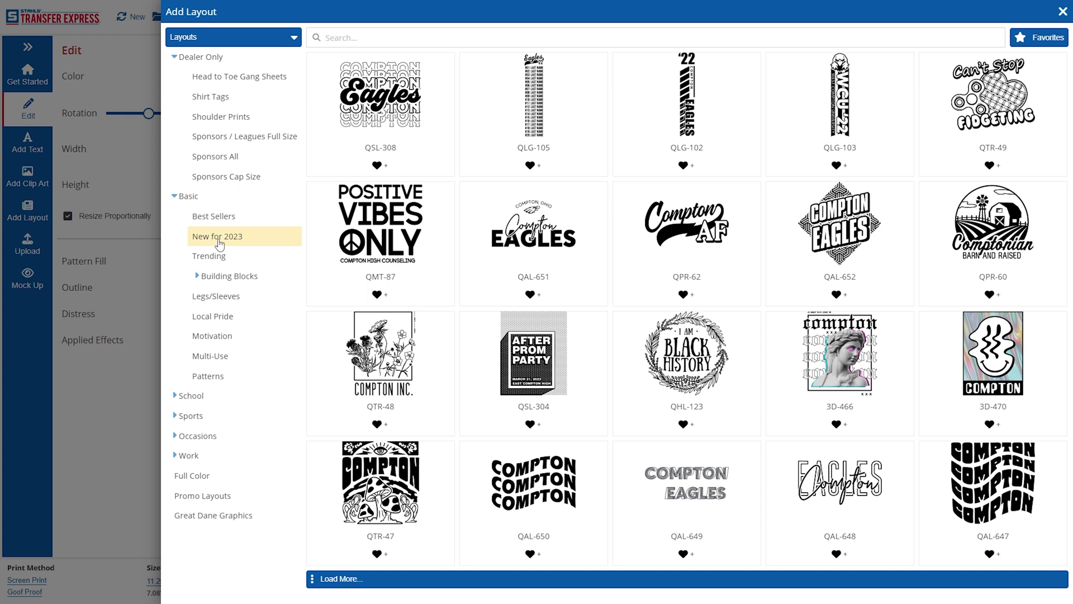
{"action": "left_click", "coordinate": [219, 257]}
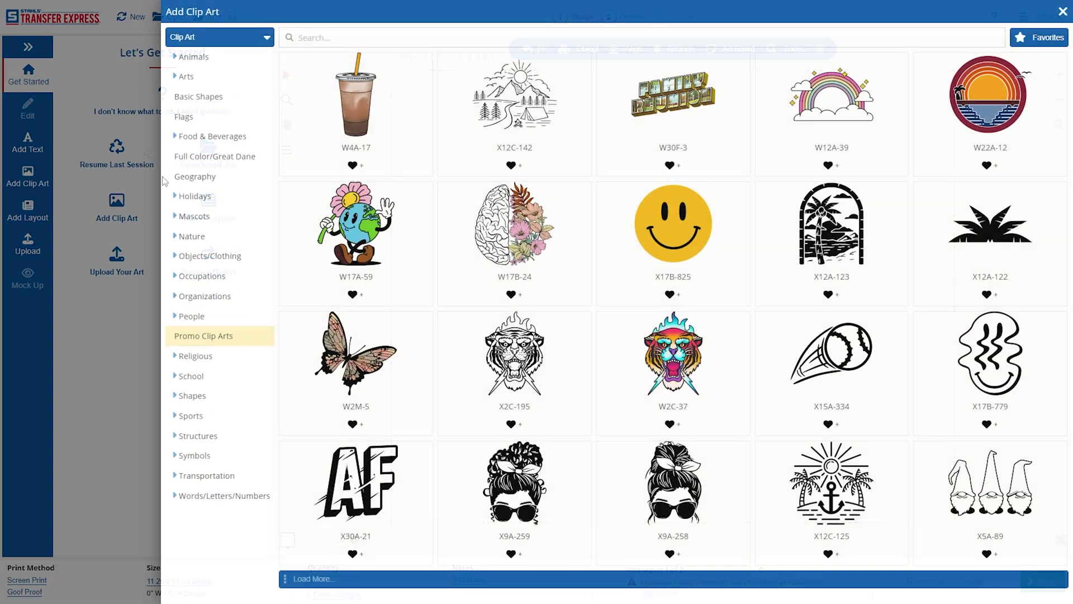
- Browse the Occupations clip art categories and load more layout designs
{"action": "left_click", "coordinate": [197, 276]}
{"action": "left_click", "coordinate": [211, 297]}
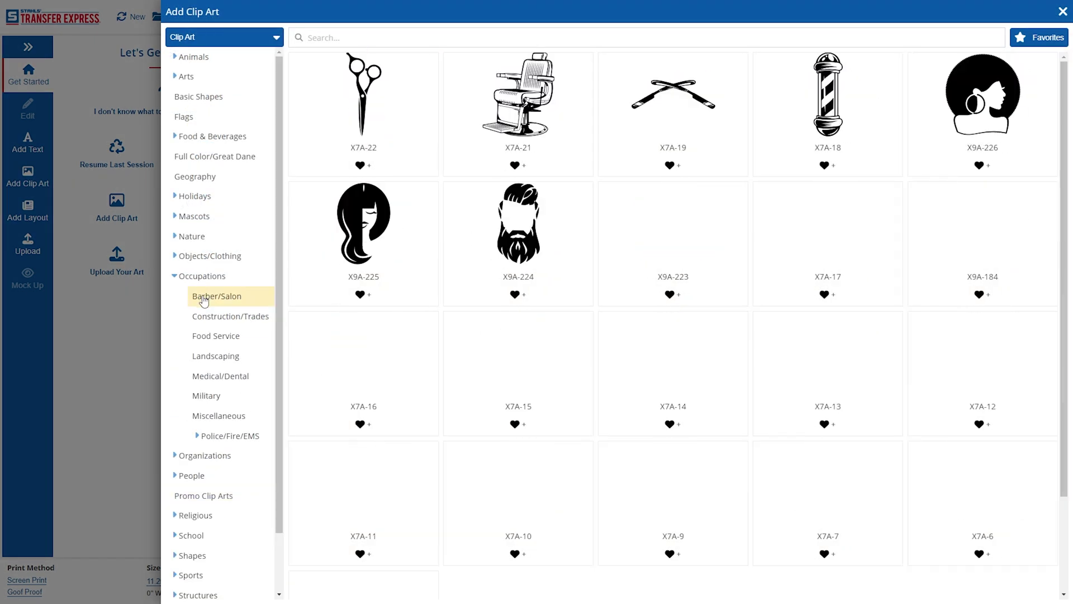
{"action": "left_click", "coordinate": [212, 315]}
{"action": "left_click", "coordinate": [215, 336]}
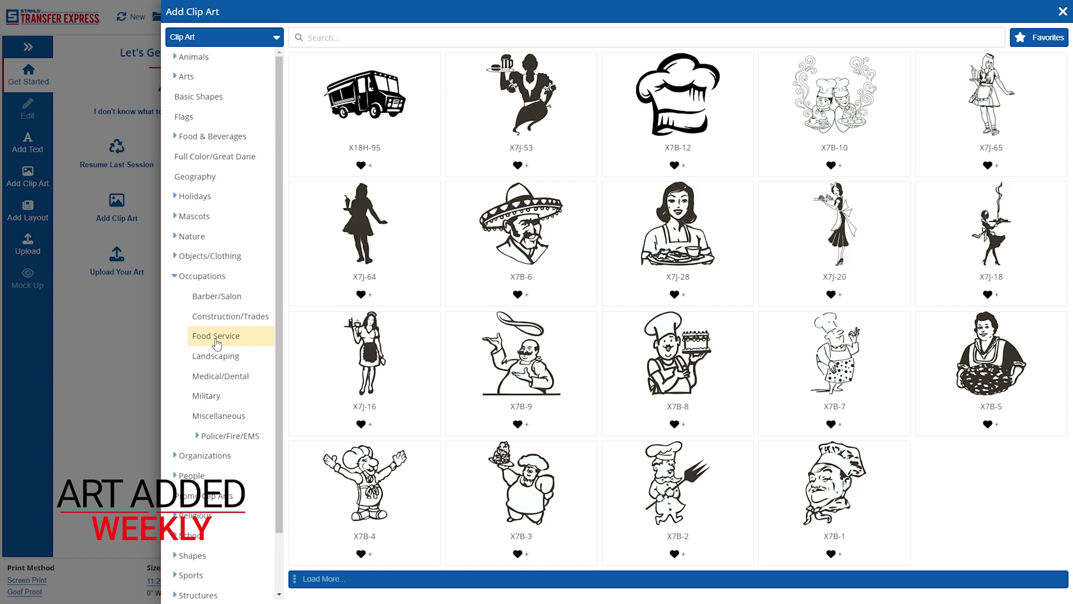
{"action": "left_click", "coordinate": [197, 276]}
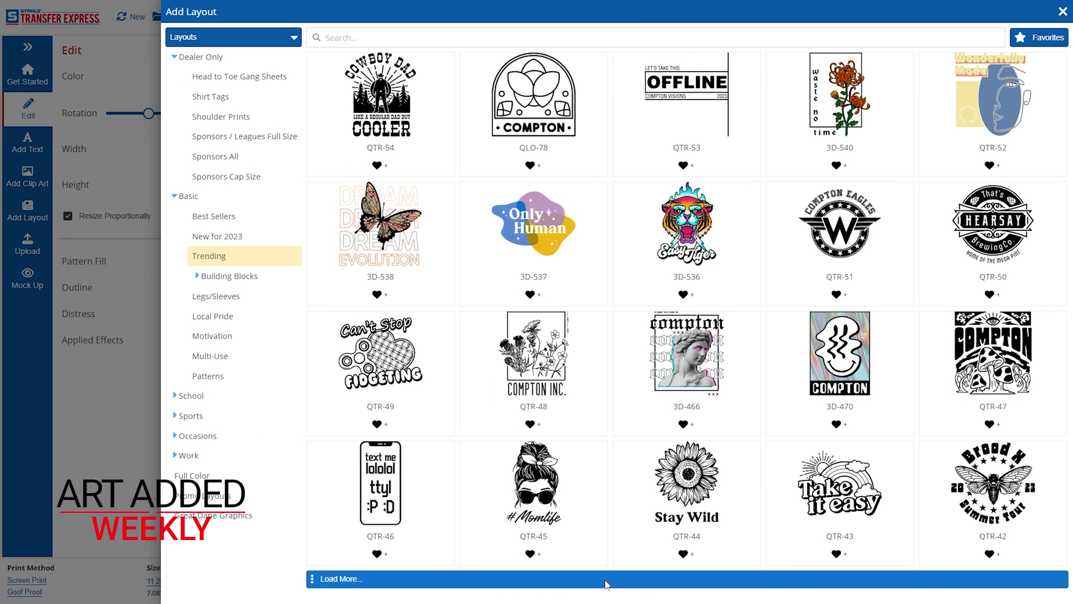
{"action": "left_click", "coordinate": [606, 581]}
{"action": "scroll", "coordinate": [584, 480], "scroll_direction": "down", "scroll_amount": 5}
- Delete the Essential text, set the WORKER heading to Averta Black, and add checkered strip clip art
{"action": "scroll", "coordinate": [585, 480], "scroll_direction": "down", "scroll_amount": 4}
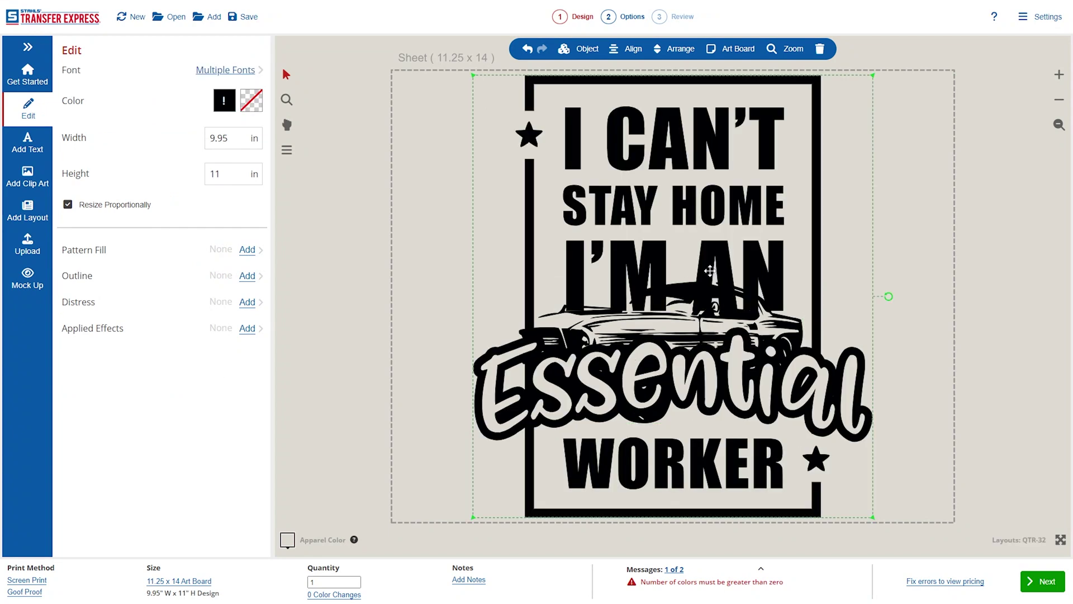
{"action": "left_click", "coordinate": [689, 368]}
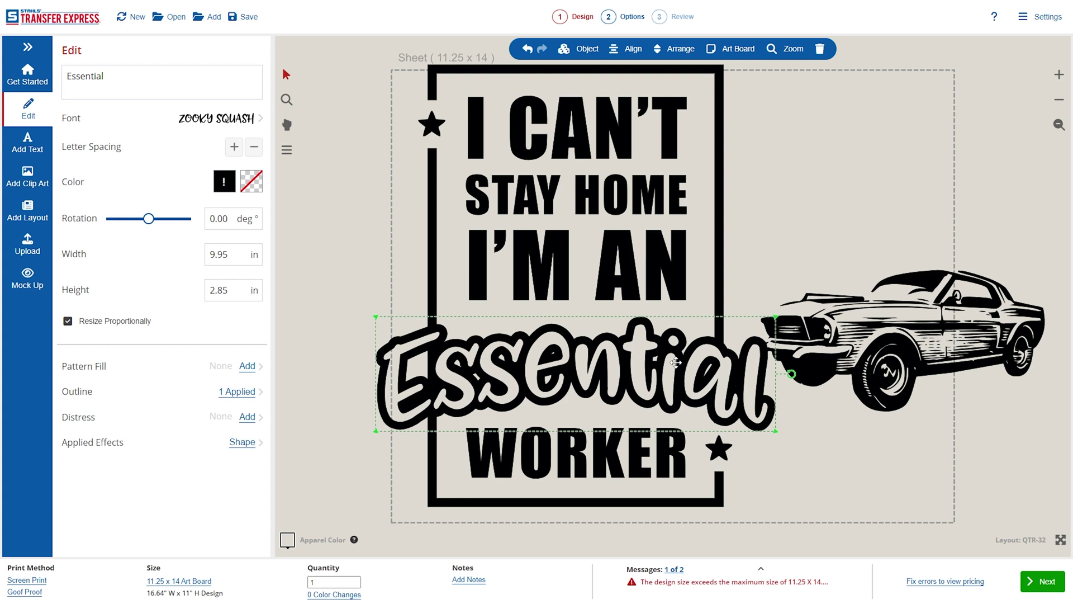
{"action": "key", "text": "Delete"}
{"action": "left_click", "coordinate": [637, 442]}
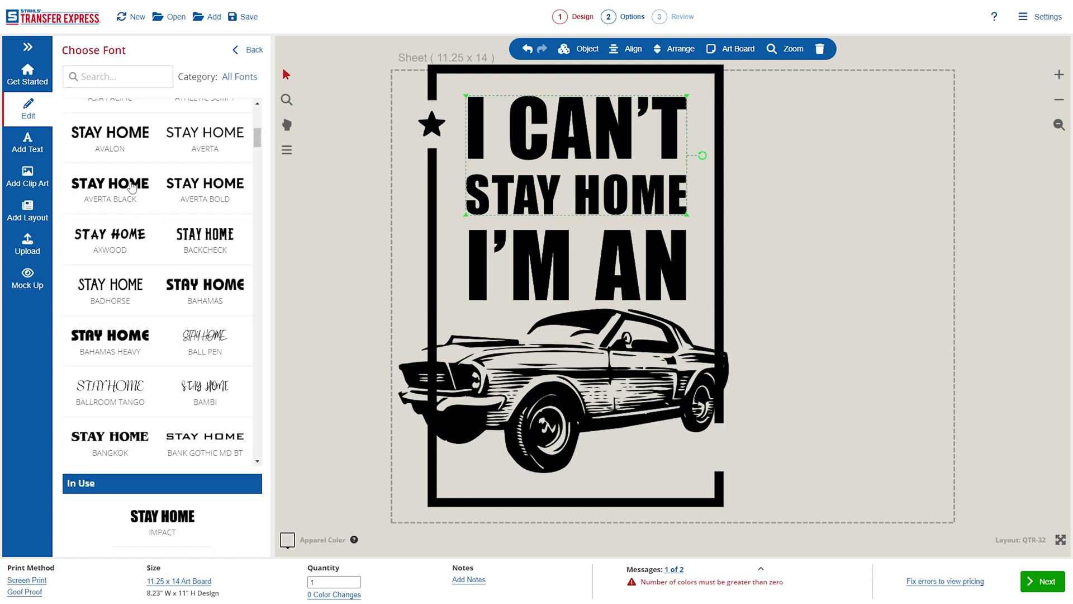
{"action": "left_click", "coordinate": [132, 186]}
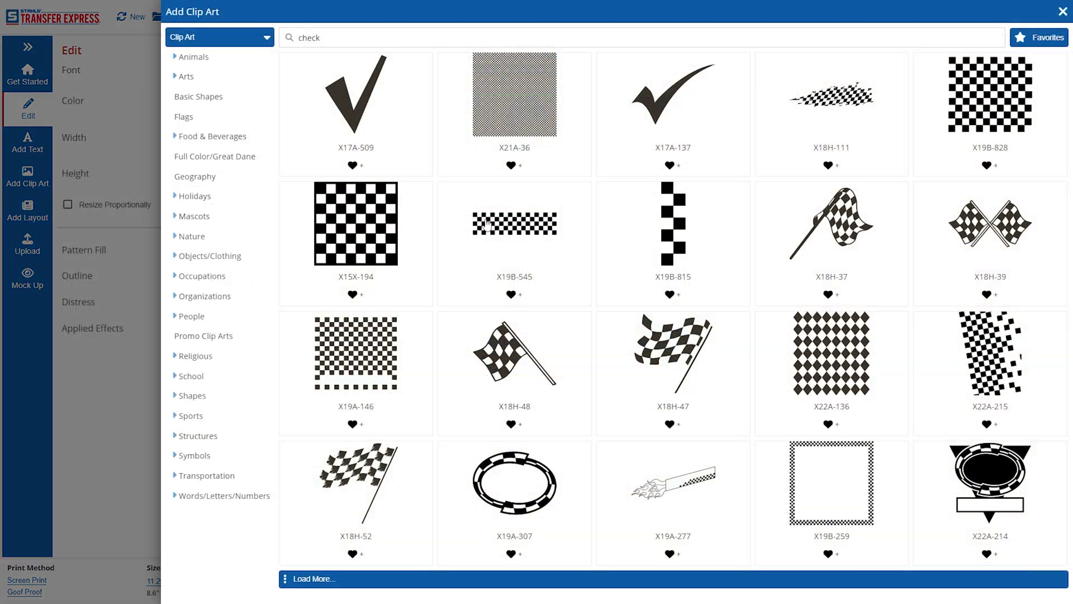
{"action": "left_click", "coordinate": [487, 224]}
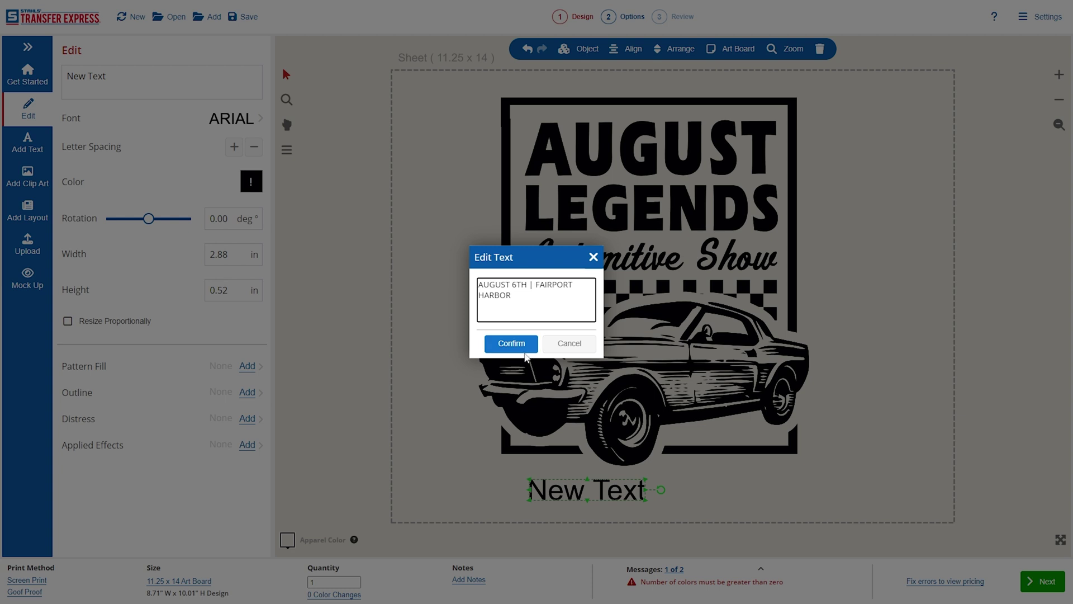
- Move the date and location line to the right and review its font choices
{"action": "left_click", "coordinate": [524, 342]}
{"action": "left_click_drag", "start_coordinate": [583, 489], "coordinate": [795, 510]}
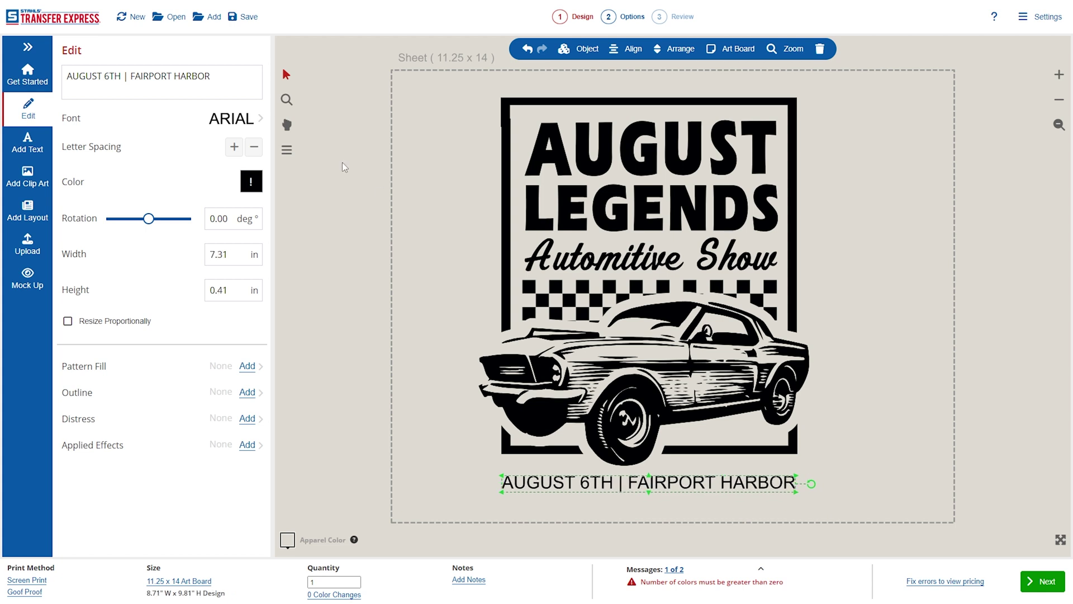
{"action": "left_click", "coordinate": [234, 119]}
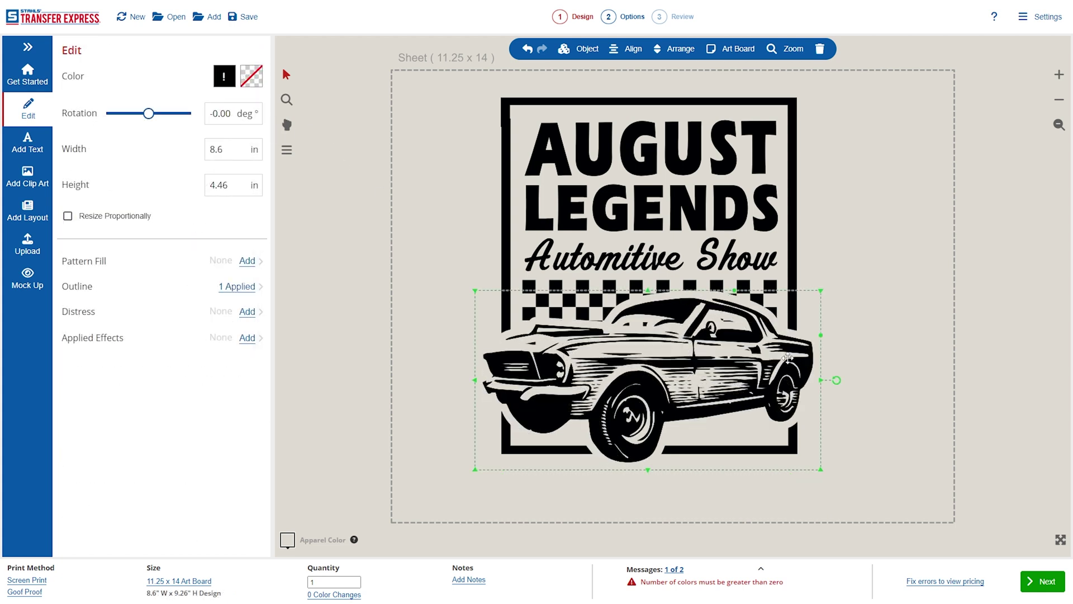
- Thicken the car's outline in three increments and preview the design
{"action": "left_click", "coordinate": [200, 288]}
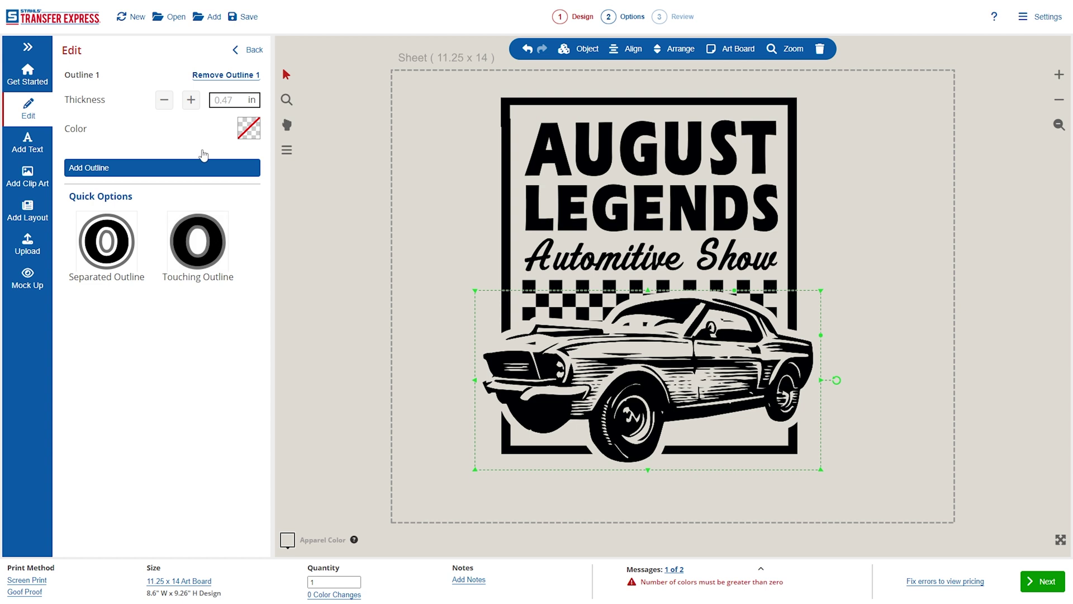
{"action": "left_click", "coordinate": [191, 100]}
{"action": "left_click", "coordinate": [191, 100]}
{"action": "left_click", "coordinate": [191, 100]}
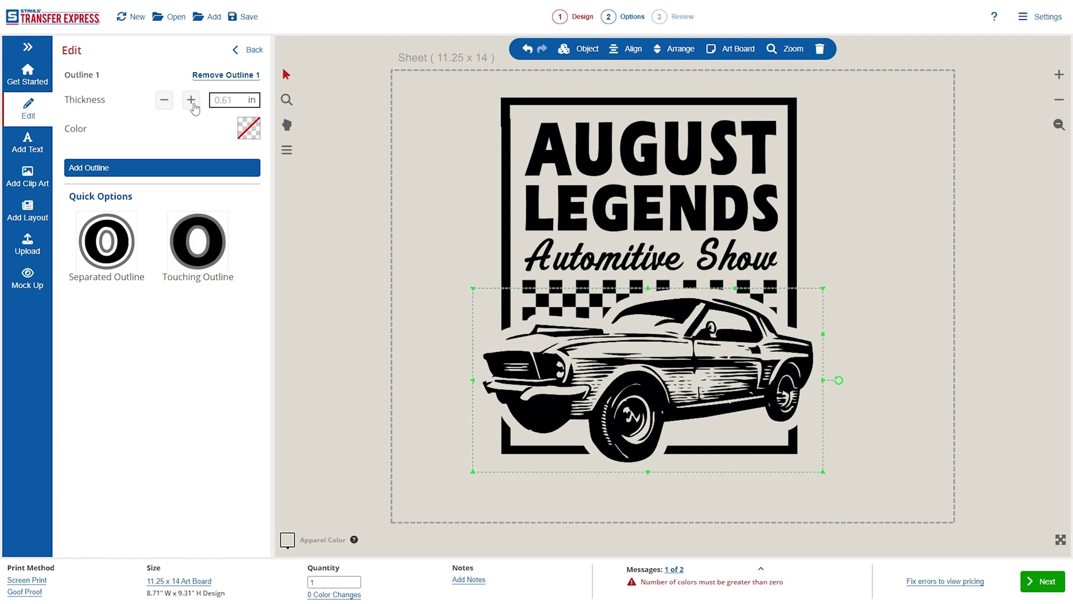
{"action": "left_click", "coordinate": [329, 263]}
{"action": "left_click", "coordinate": [669, 382]}
- Send the checkered-flag graphic to the back and nudge the Mustang slightly
{"action": "left_click", "coordinate": [687, 313]}
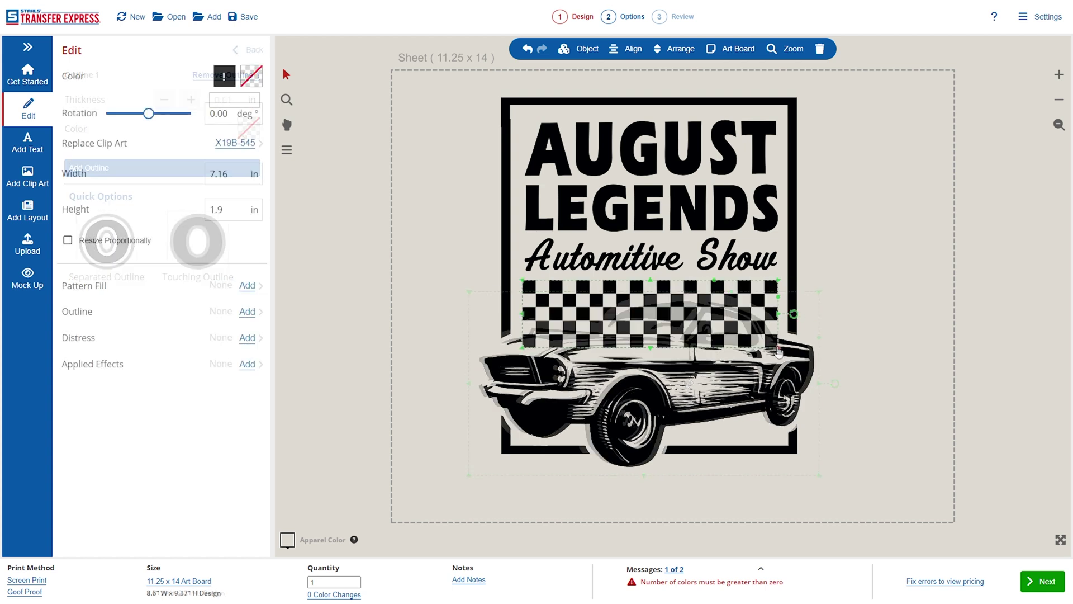
{"action": "left_click", "coordinate": [678, 56]}
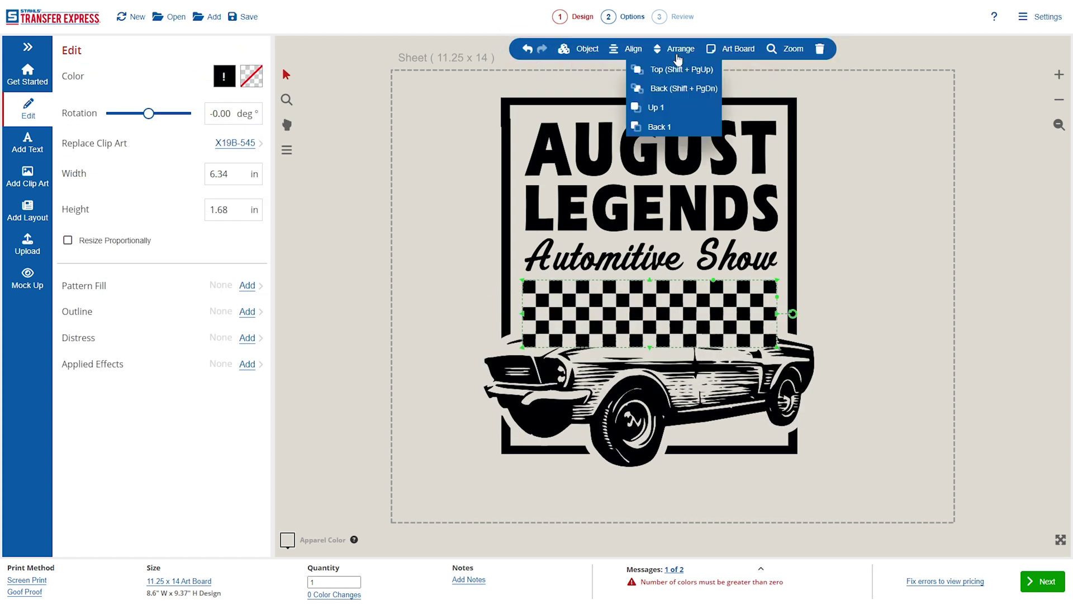
{"action": "left_click", "coordinate": [680, 89]}
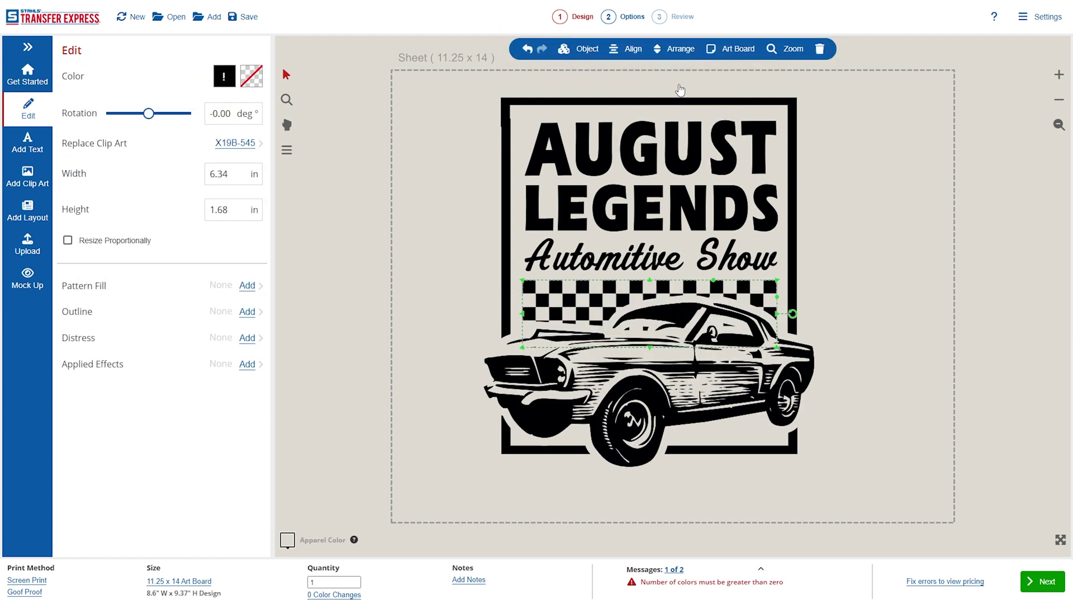
{"action": "left_click", "coordinate": [870, 334]}
{"action": "left_click", "coordinate": [788, 361]}
{"action": "left_click_drag", "start_coordinate": [788, 361], "coordinate": [788, 357]}
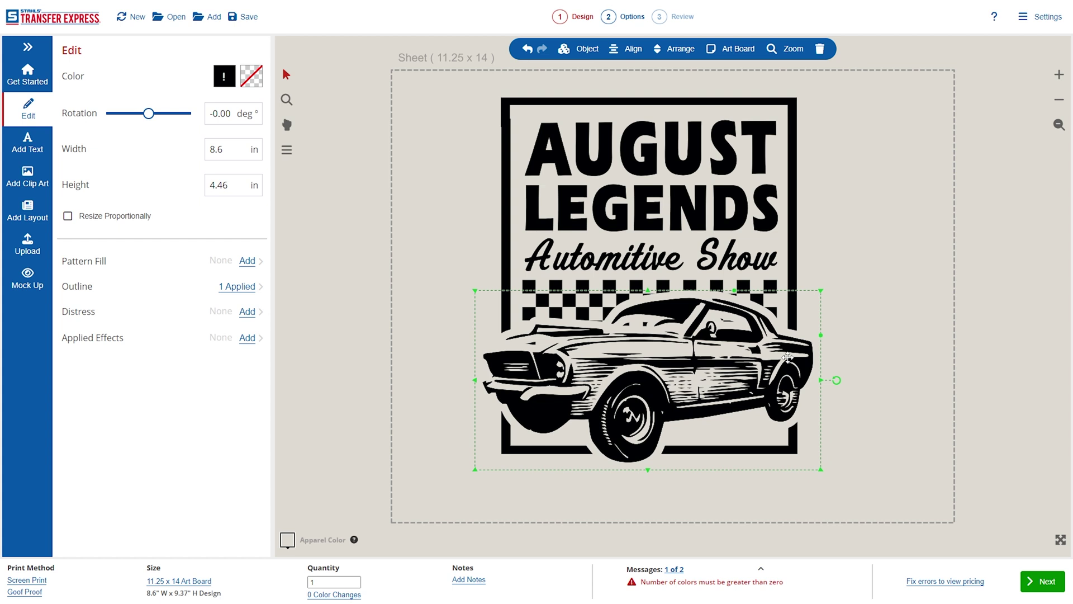
- Thicken the car outline slightly, widen LEGENDS, and delete the I'M AN text
{"action": "left_click", "coordinate": [246, 284]}
{"action": "left_click", "coordinate": [192, 104]}
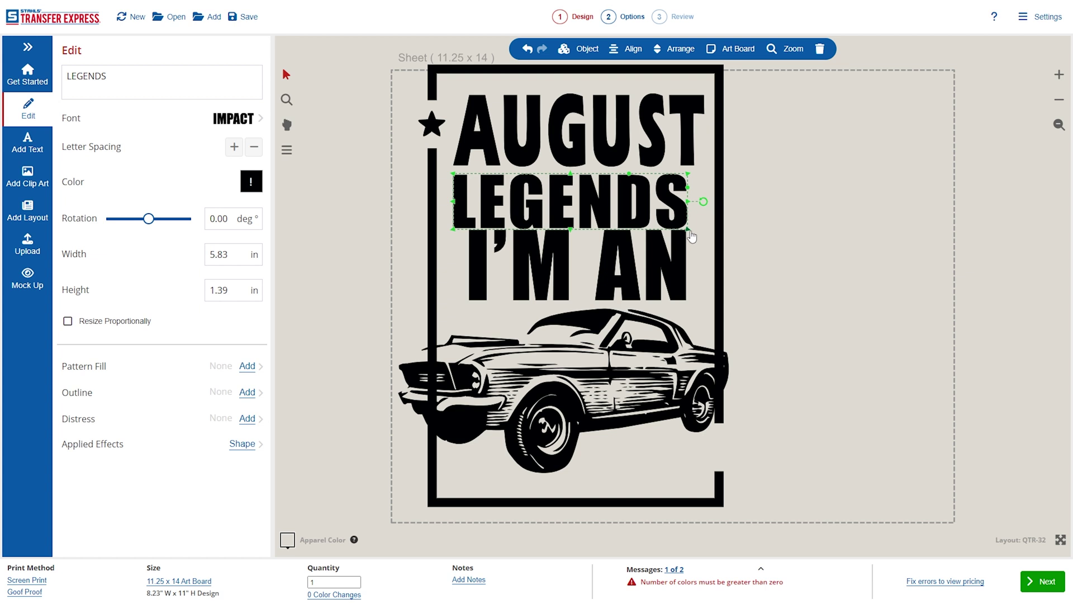
{"action": "left_click_drag", "start_coordinate": [692, 237], "coordinate": [708, 237]}
{"action": "left_click", "coordinate": [632, 279]}
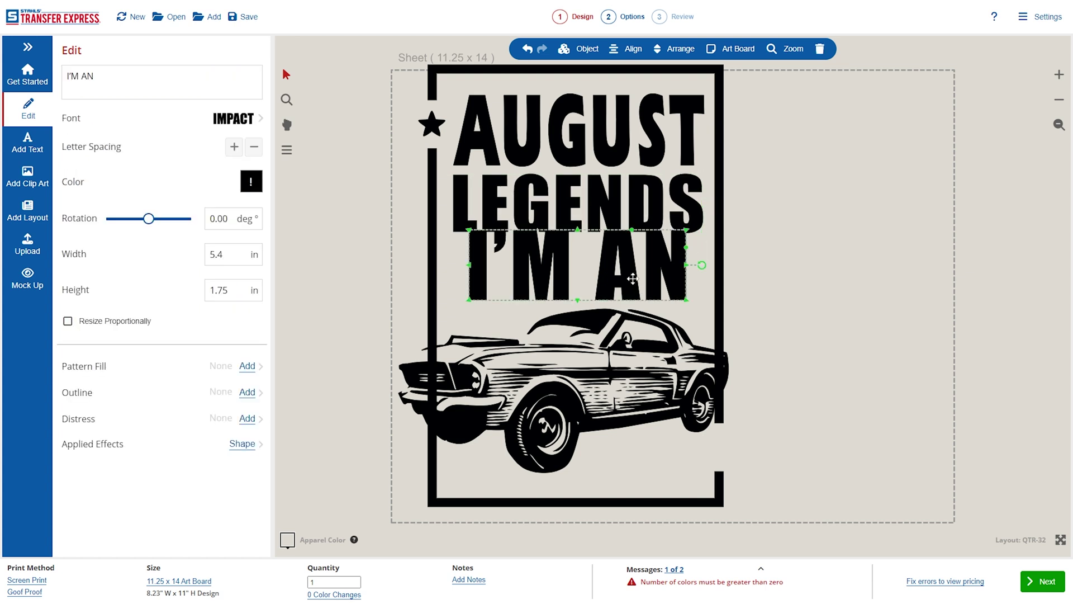
{"action": "key", "text": "Delete"}
- Shorten the rectangular frame from both its bottom and top edges
{"action": "left_click", "coordinate": [522, 392]}
{"action": "left_click_drag", "start_coordinate": [575, 511], "coordinate": [576, 469]}
{"action": "left_click_drag", "start_coordinate": [576, 66], "coordinate": [578, 118]}
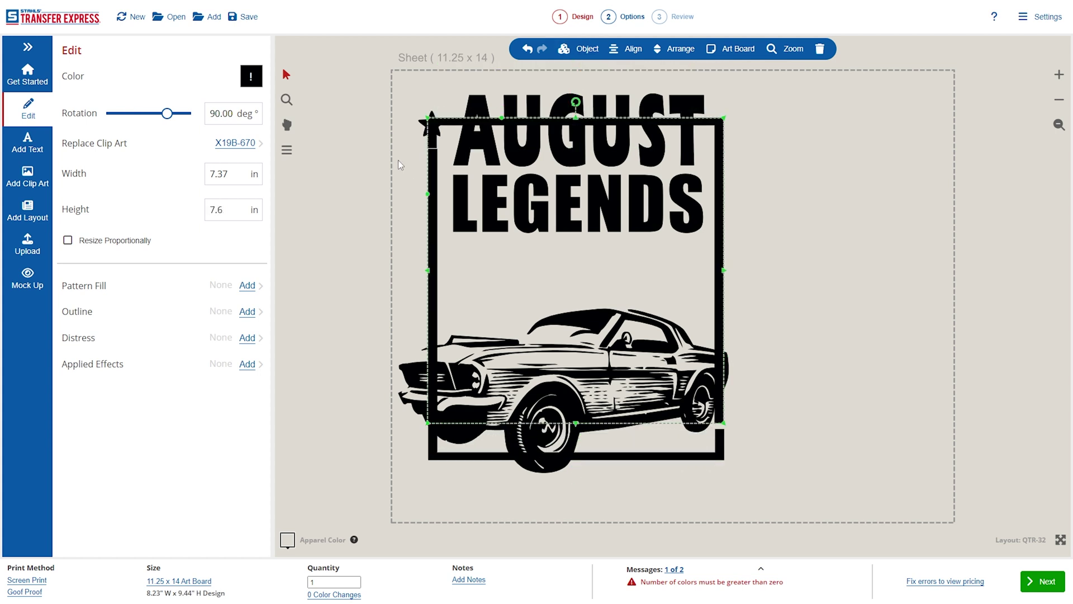
- Delete the small star and reposition the AUGUST LEGENDS title inside the frame
{"action": "left_click", "coordinate": [431, 126]}
{"action": "key", "text": "Delete"}
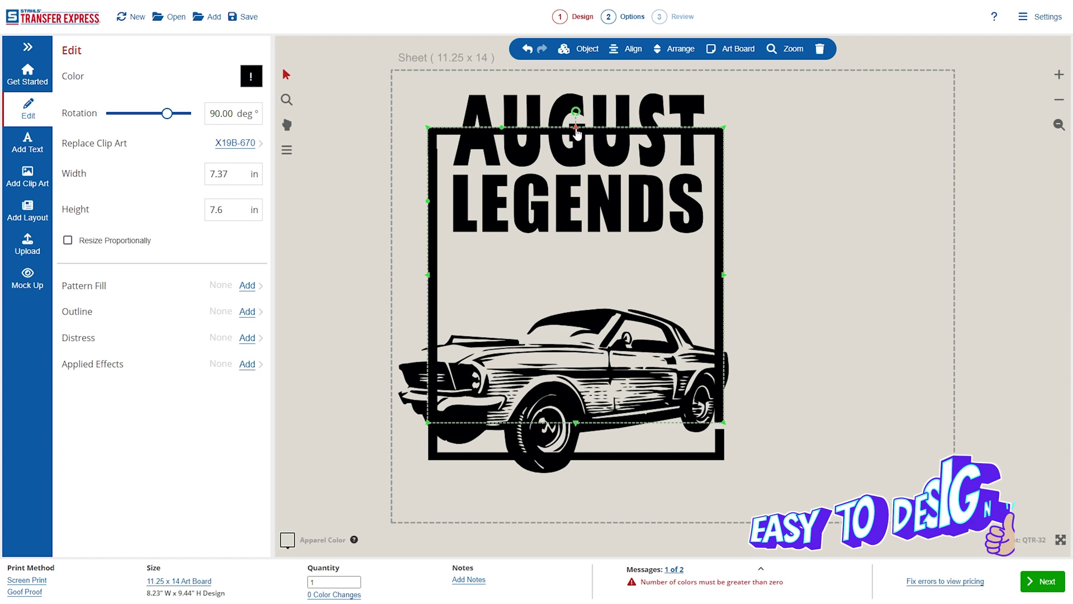
{"action": "left_click", "coordinate": [627, 154]}
{"action": "key", "text": "ctrl+z"}
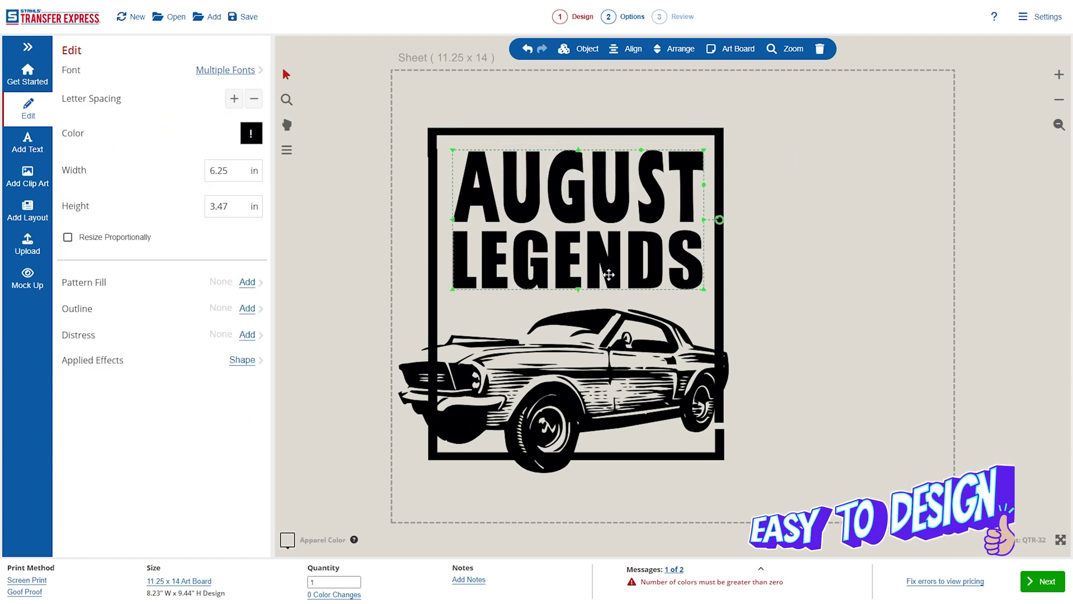
{"action": "left_click", "coordinate": [577, 126]}
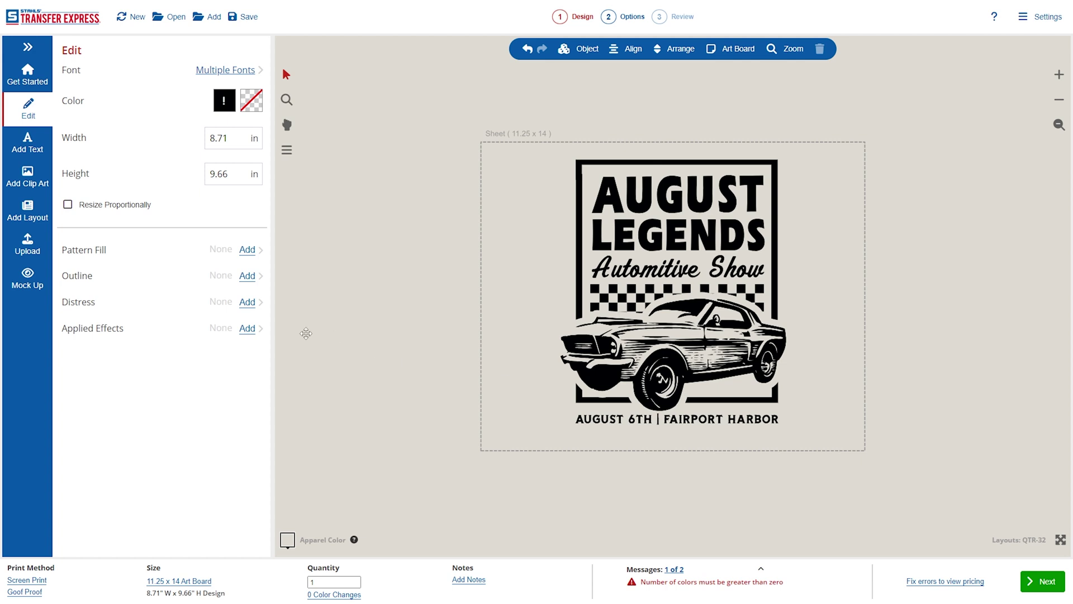
{"action": "left_click", "coordinate": [29, 279]}
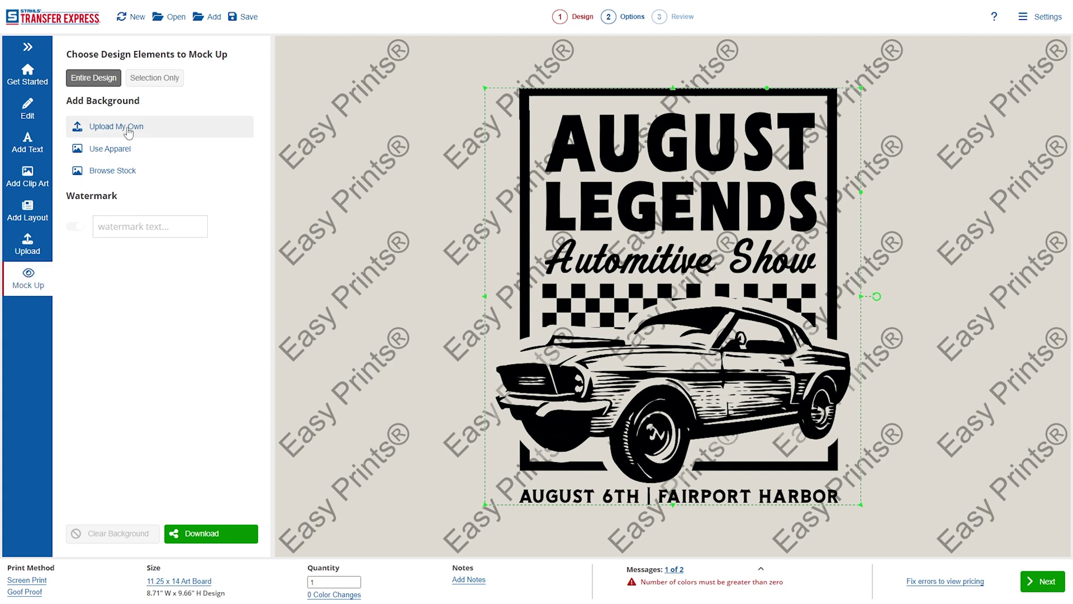
- Mock the design up on the NL3600 apparel style in grey
{"action": "left_click", "coordinate": [120, 171]}
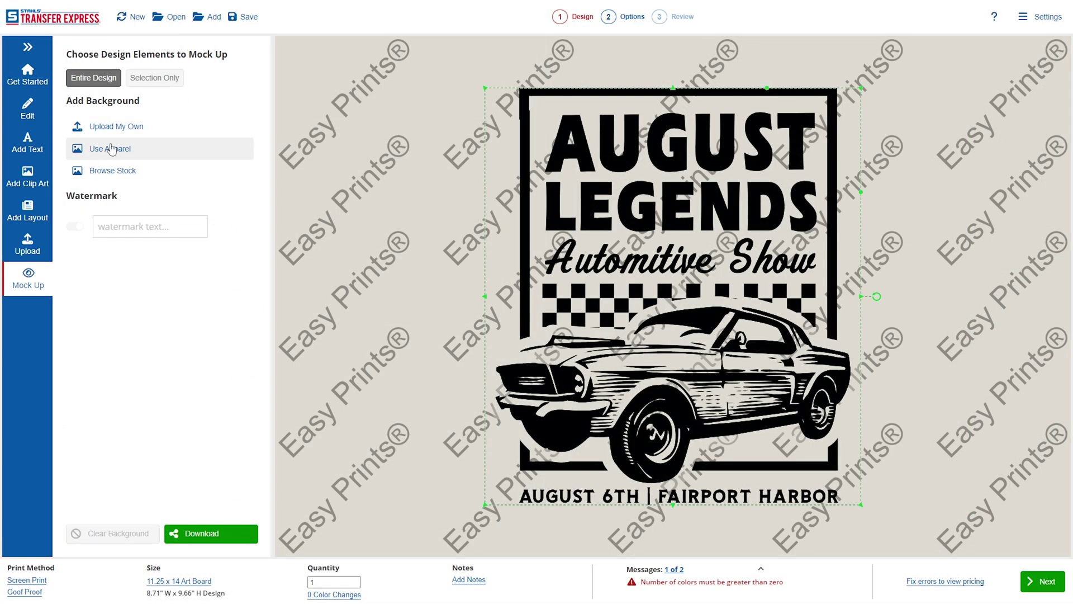
{"action": "left_click", "coordinate": [111, 149]}
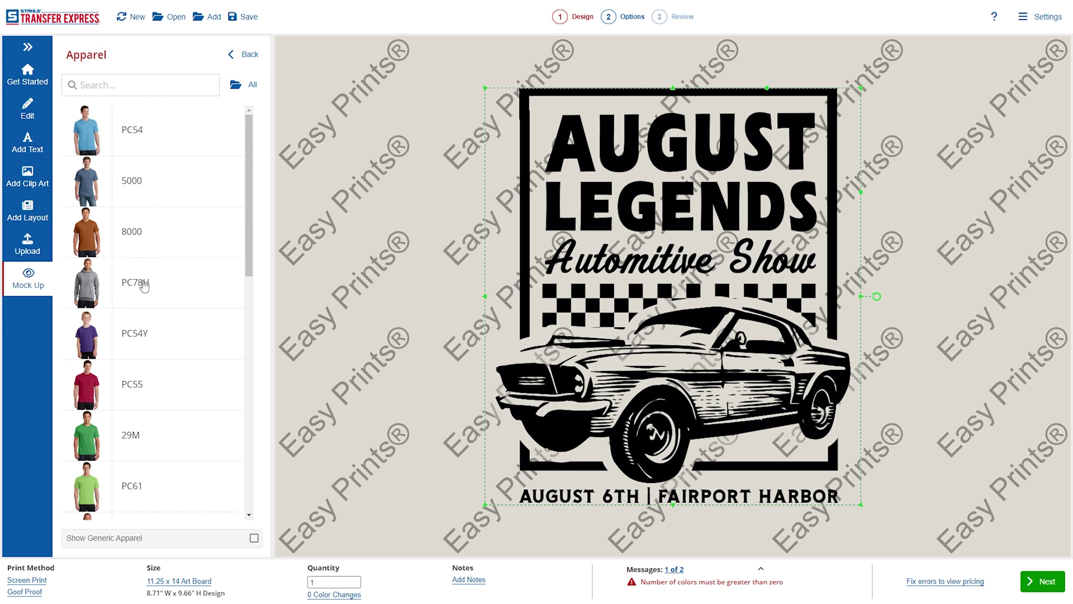
{"action": "left_click", "coordinate": [107, 88]}
{"action": "type", "text": "3600"}
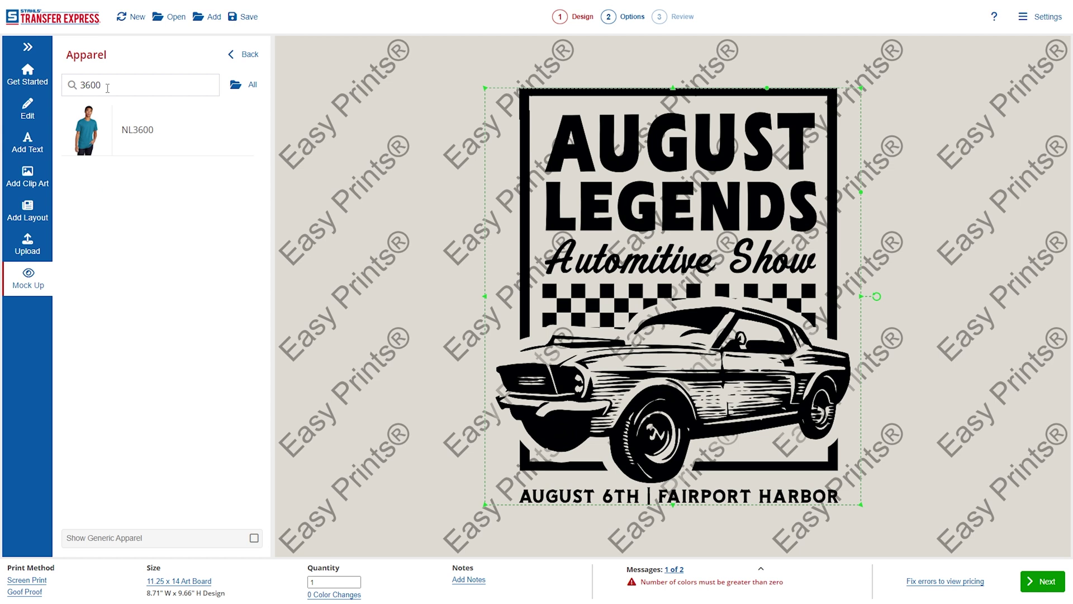
{"action": "left_click", "coordinate": [144, 133]}
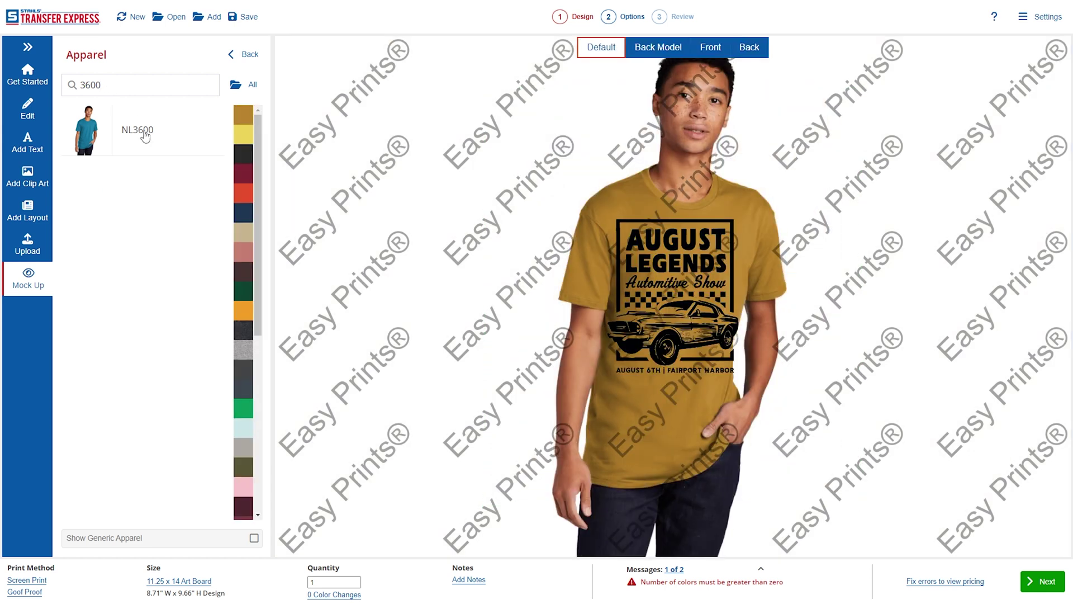
{"action": "scroll", "coordinate": [244, 354], "scroll_direction": "down", "scroll_amount": 6}
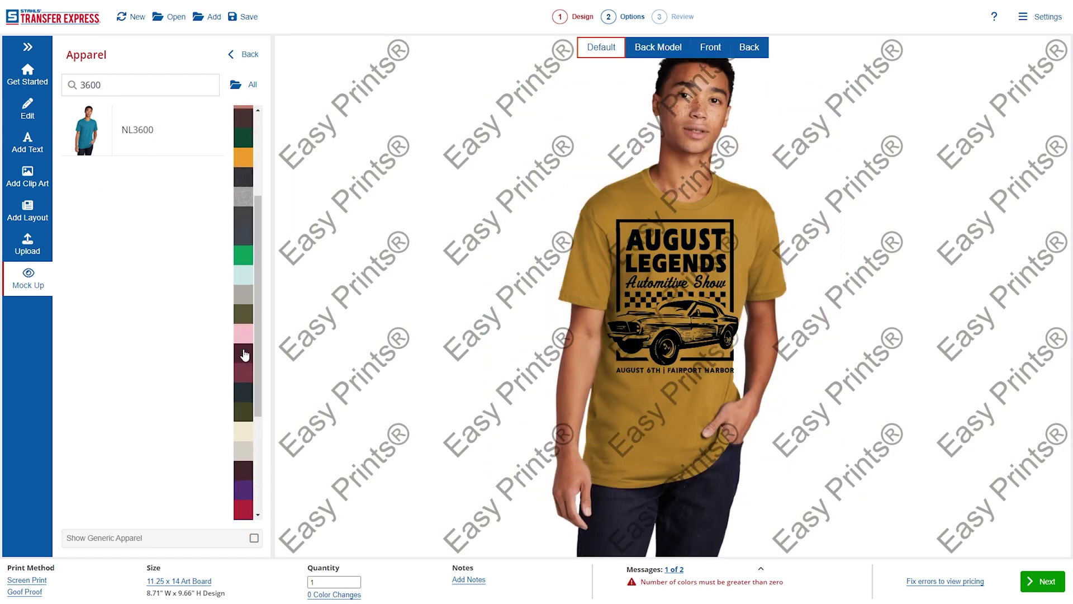
{"action": "scroll", "coordinate": [245, 354], "scroll_direction": "up", "scroll_amount": 5}
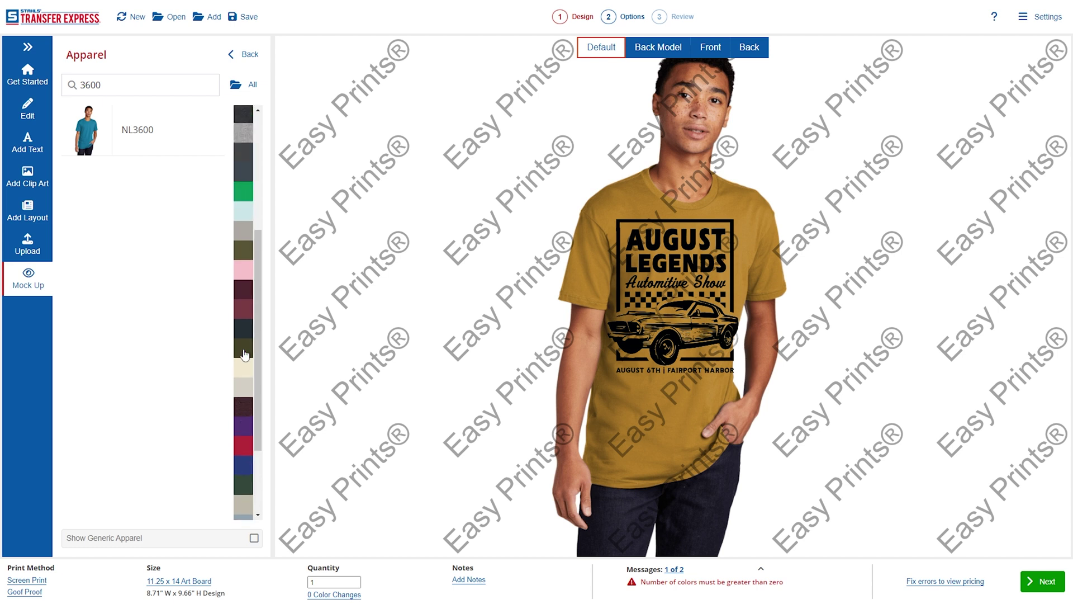
{"action": "left_click", "coordinate": [244, 400]}
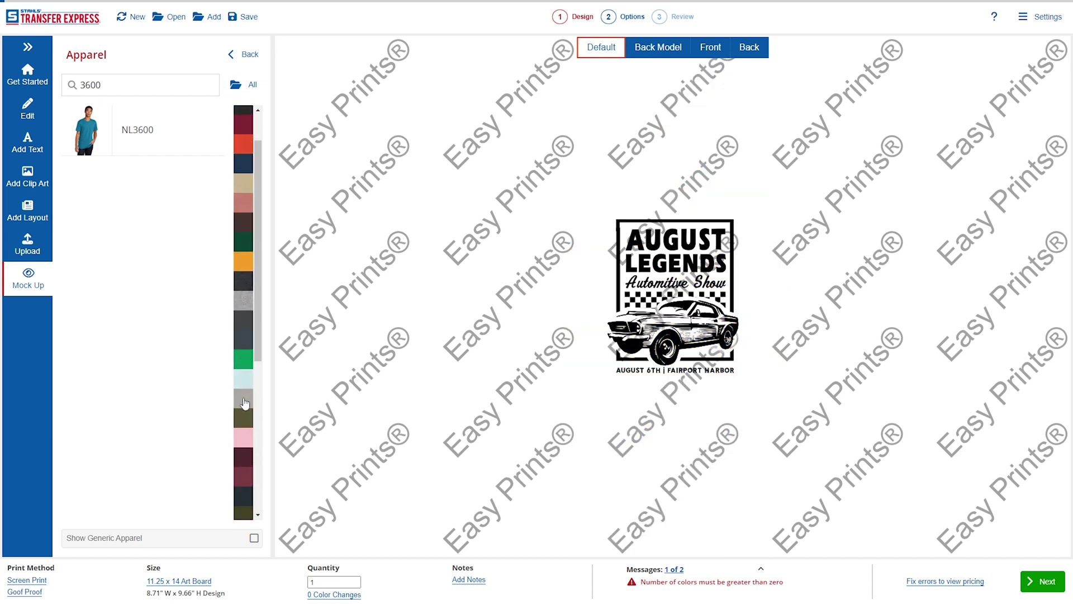
- Switch to the flat front view, raise and enlarge the design, then return to editing
{"action": "left_click", "coordinate": [585, 268]}
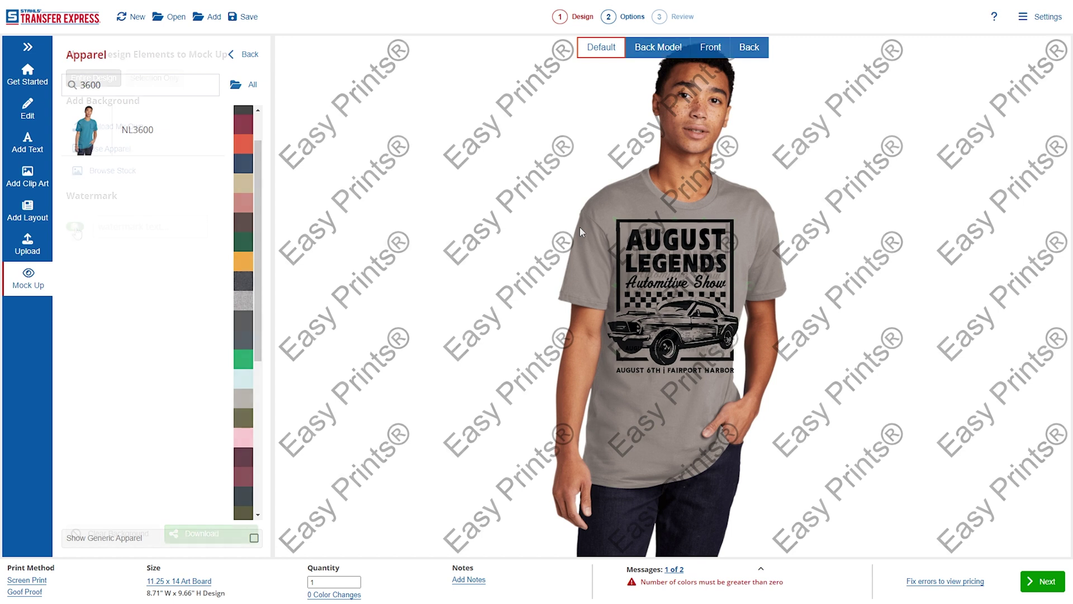
{"action": "left_click", "coordinate": [109, 149]}
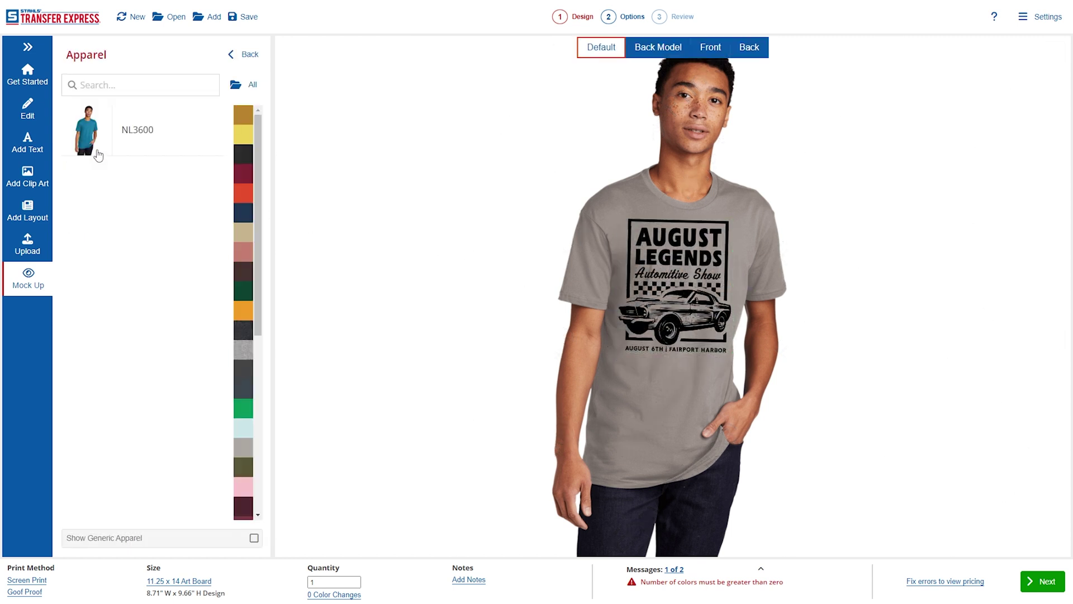
{"action": "left_click", "coordinate": [723, 49]}
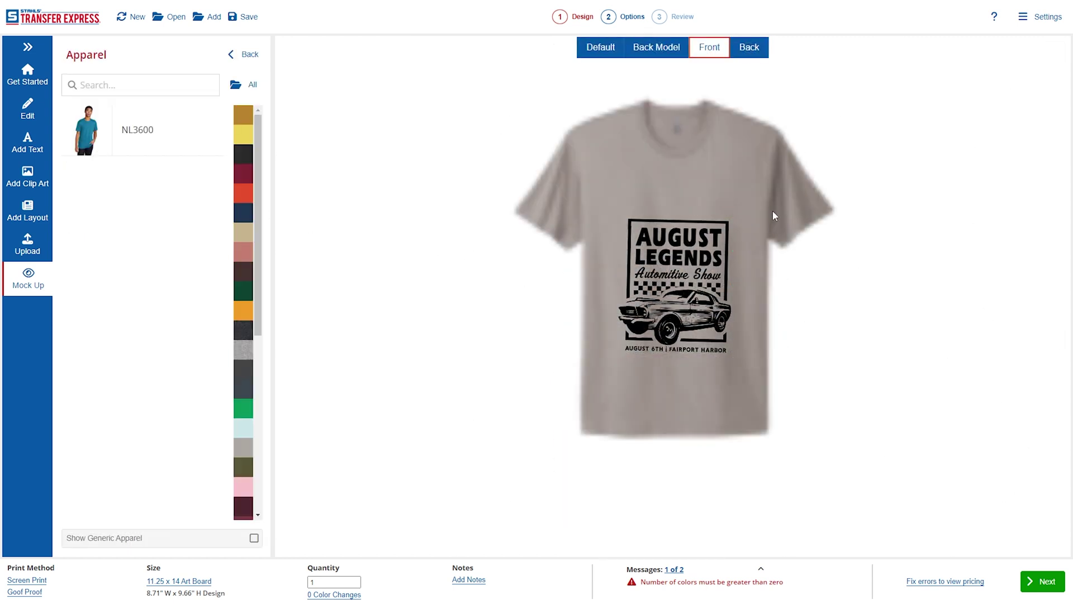
{"action": "left_click_drag", "start_coordinate": [662, 315], "coordinate": [646, 262]}
{"action": "left_click_drag", "start_coordinate": [719, 304], "coordinate": [739, 320]}
{"action": "left_click", "coordinate": [719, 368]}
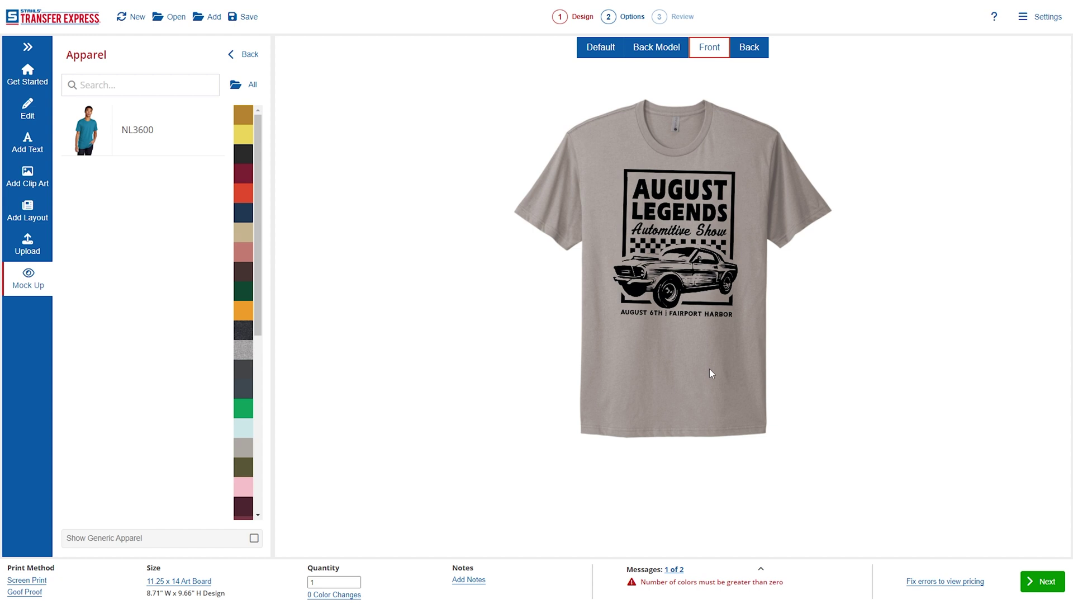
{"action": "left_click", "coordinate": [709, 373]}
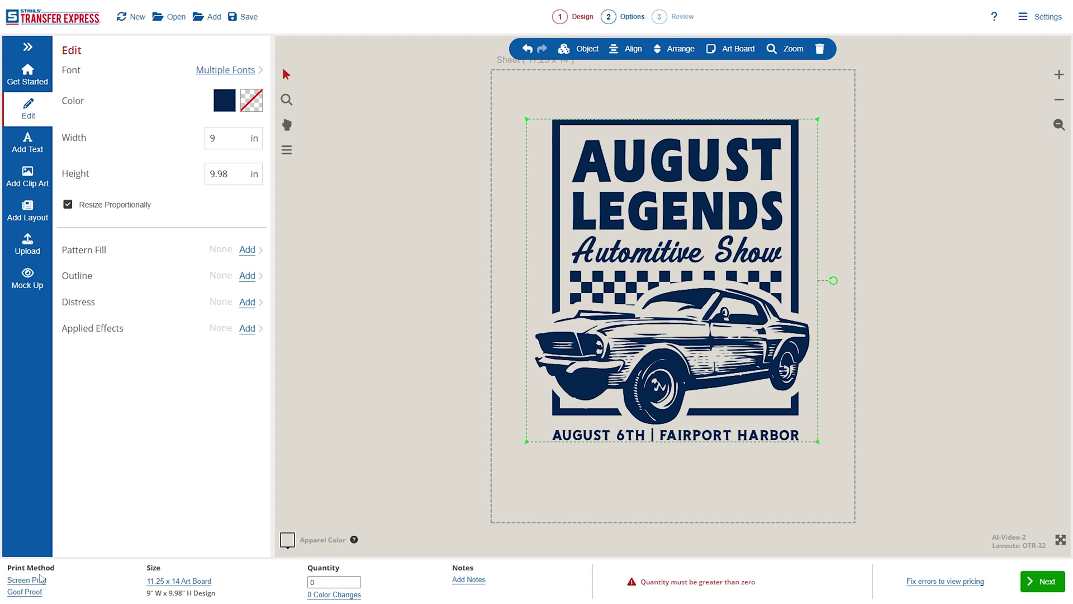
- Set the print method to Full Color using the UltraColor MAX product type
{"action": "left_click", "coordinate": [40, 579]}
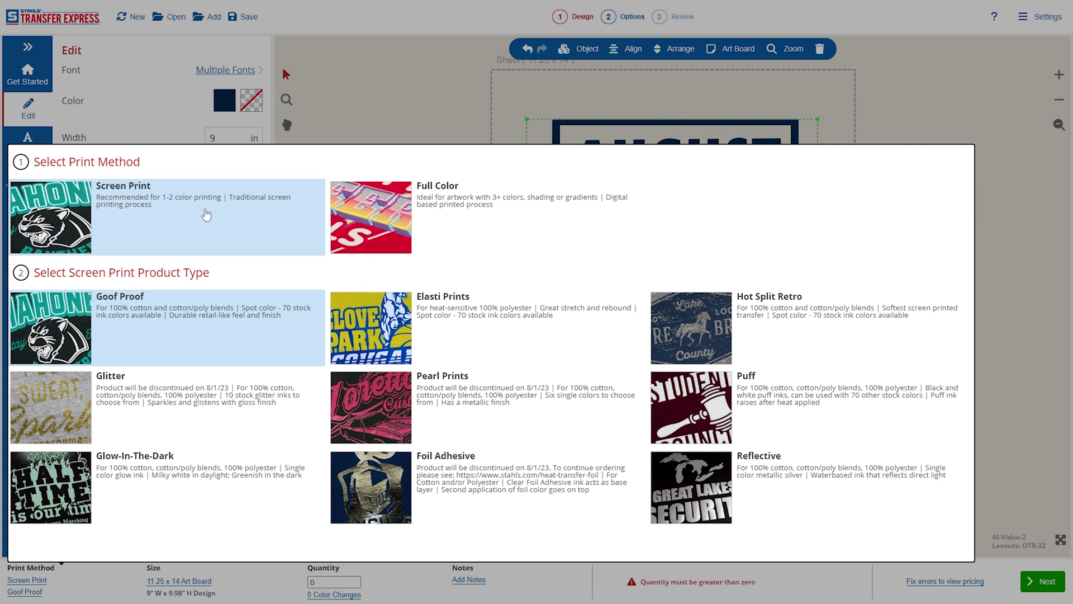
{"action": "left_click", "coordinate": [446, 214]}
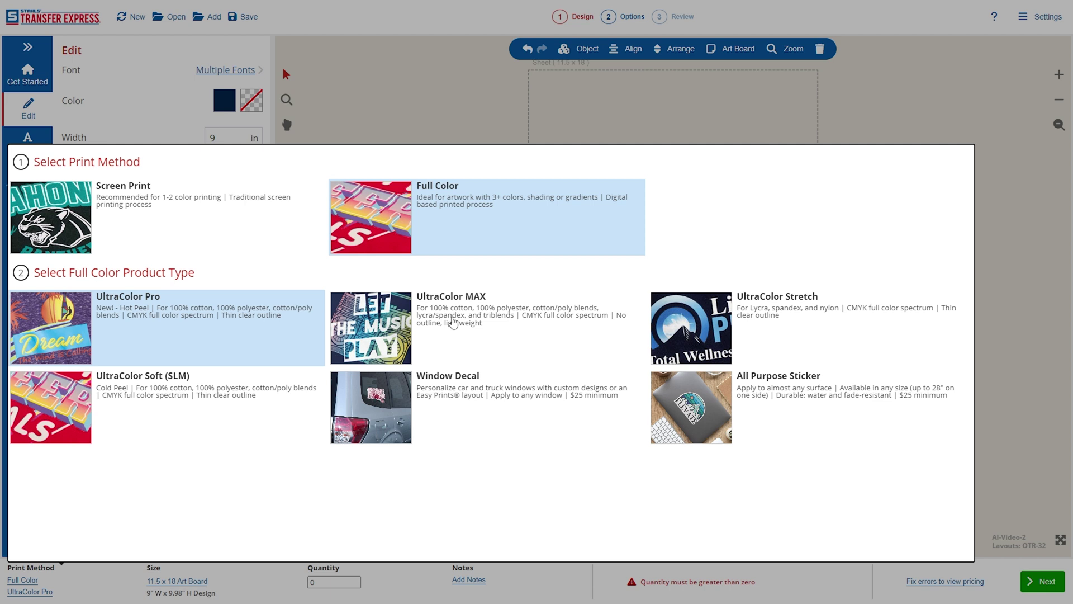
{"action": "left_click", "coordinate": [544, 335]}
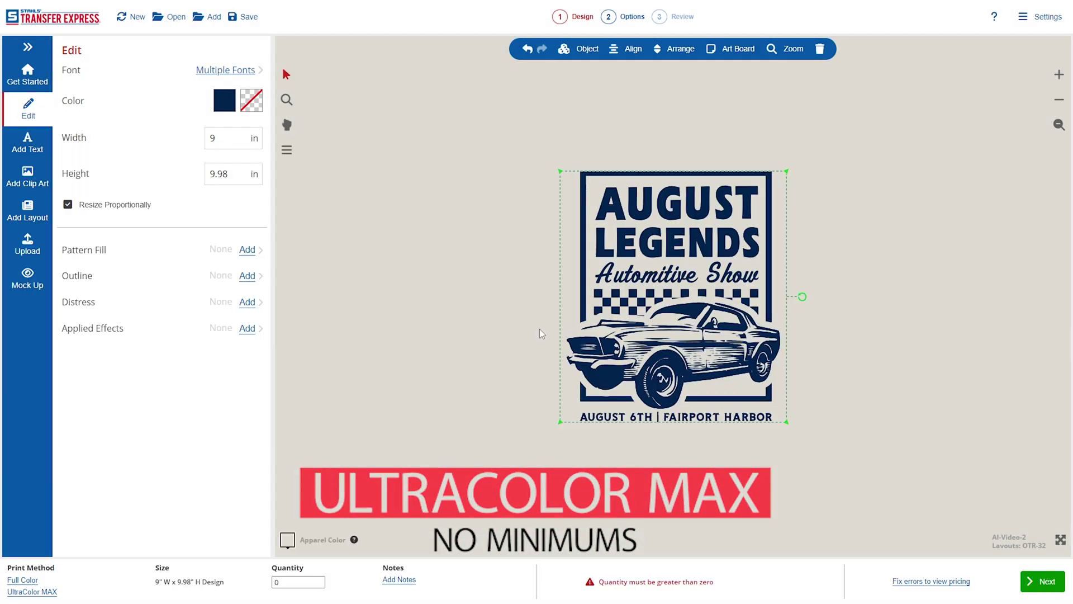
{"action": "left_click", "coordinate": [273, 586]}
- Enter quantity 1, advance to Review and Approve, and approve the art to print as is
{"action": "type", "text": "1"}
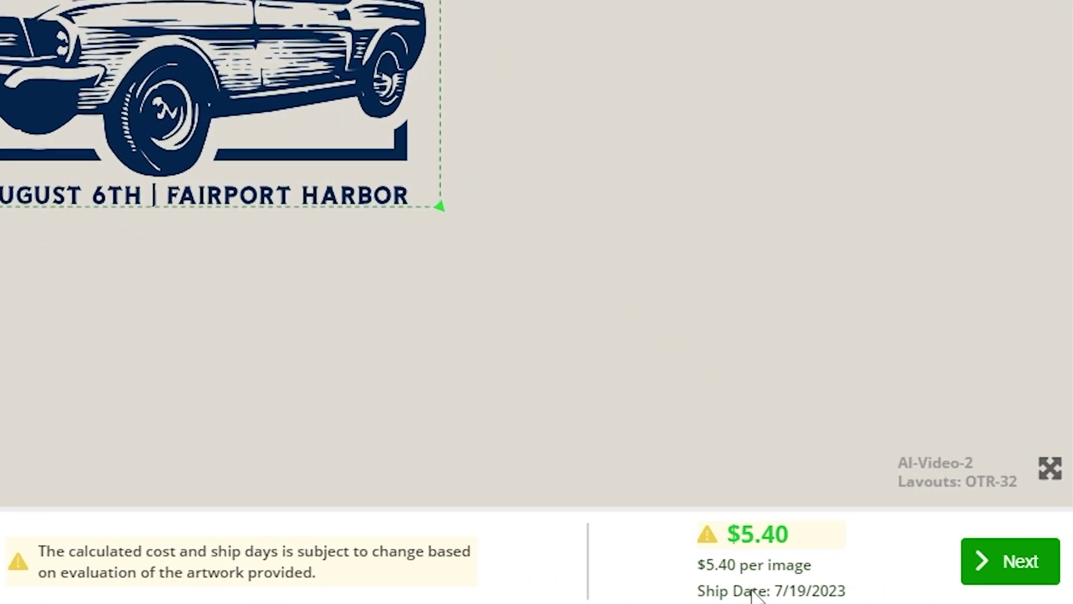
{"action": "left_click", "coordinate": [1007, 562]}
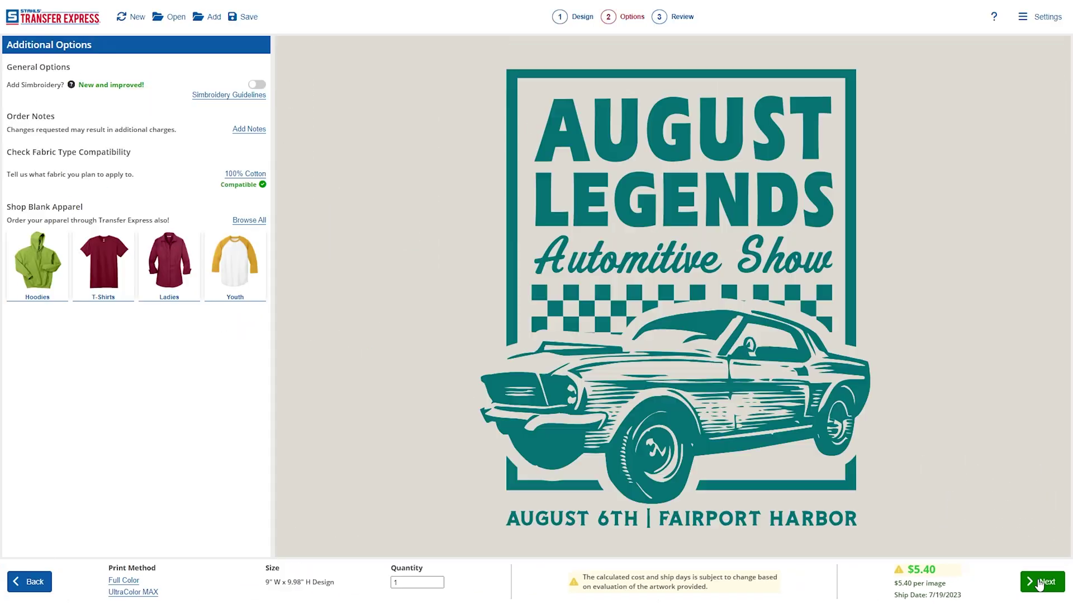
{"action": "left_click", "coordinate": [1040, 584]}
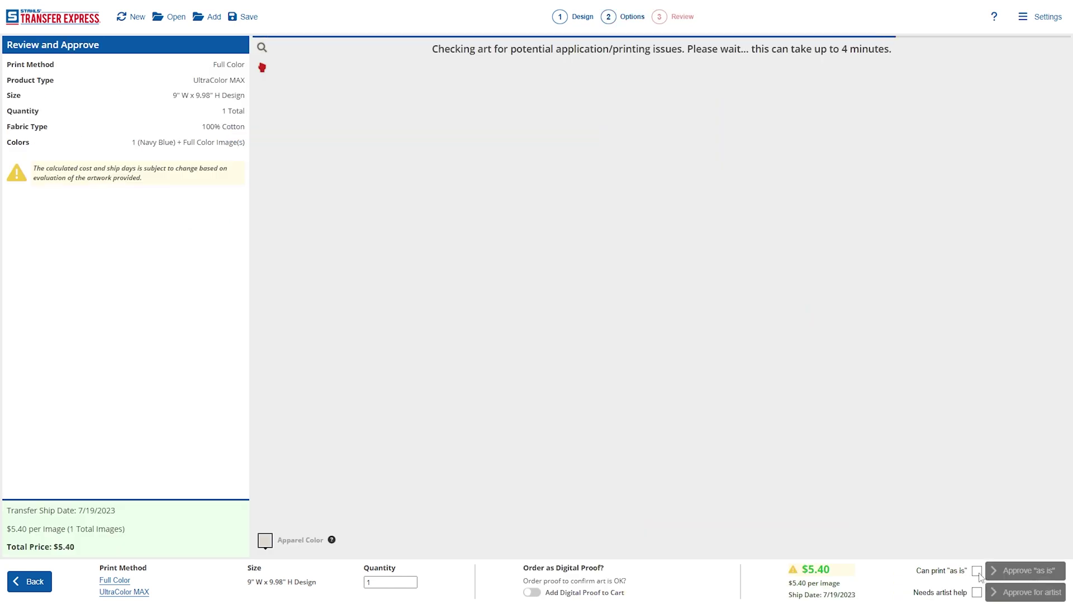
{"action": "left_click", "coordinate": [977, 571]}
{"action": "left_click", "coordinate": [1027, 570]}
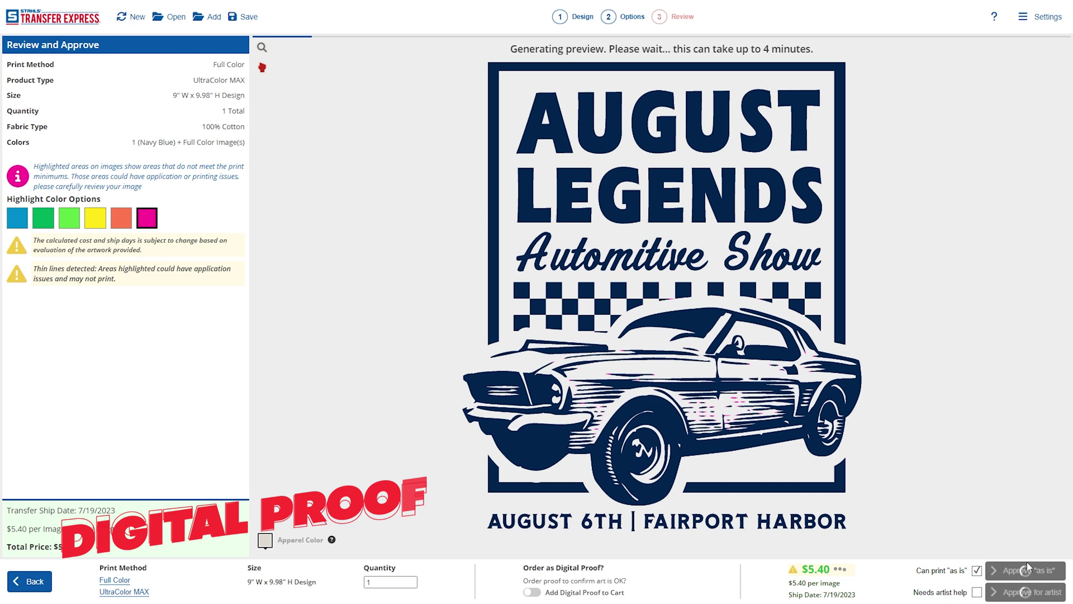